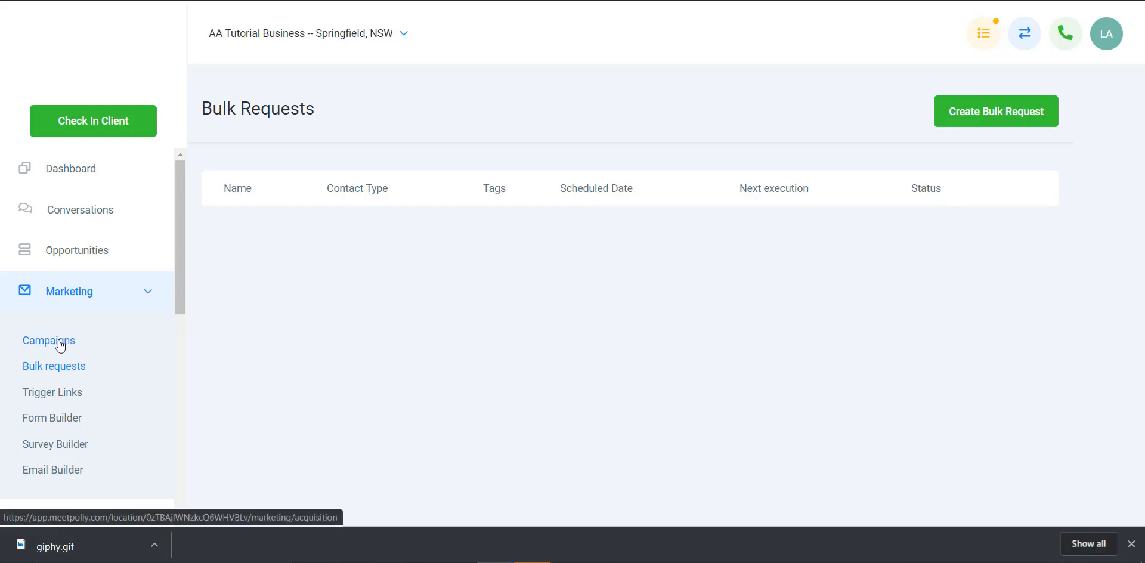
Step: Create a new marketing campaign and name it "Re-engagement Newsletter"
{"action": "left_click", "coordinate": [59, 345]}
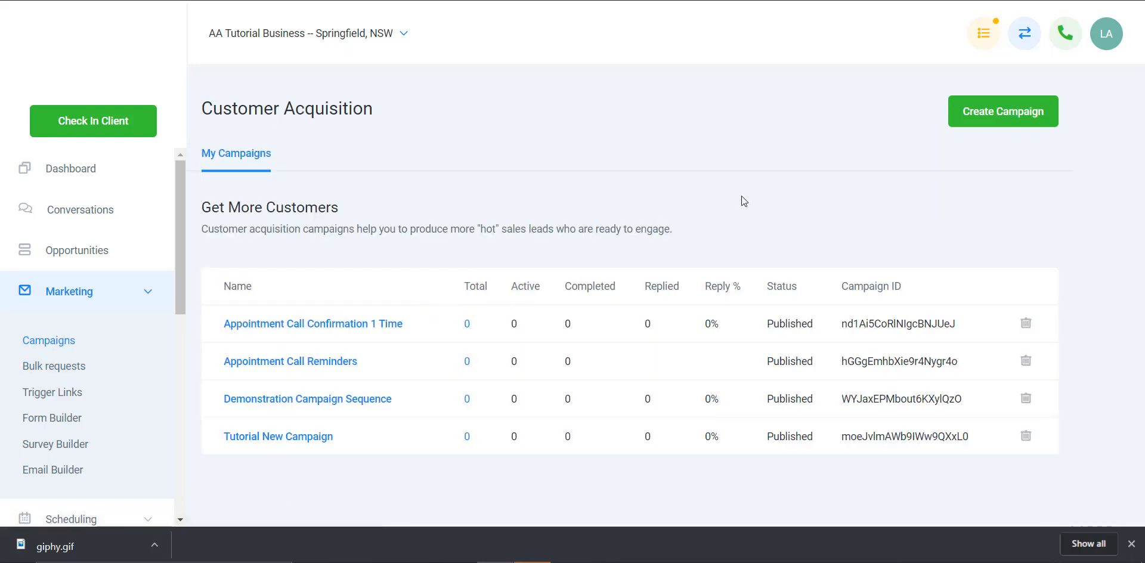
{"action": "left_click", "coordinate": [995, 126]}
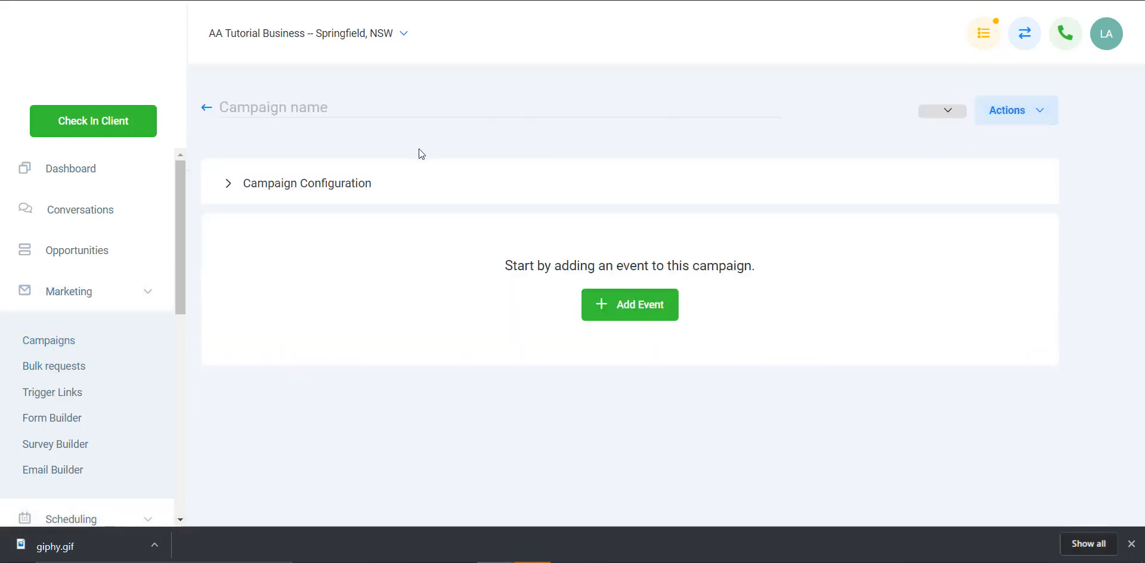
{"action": "double_click", "coordinate": [305, 108]}
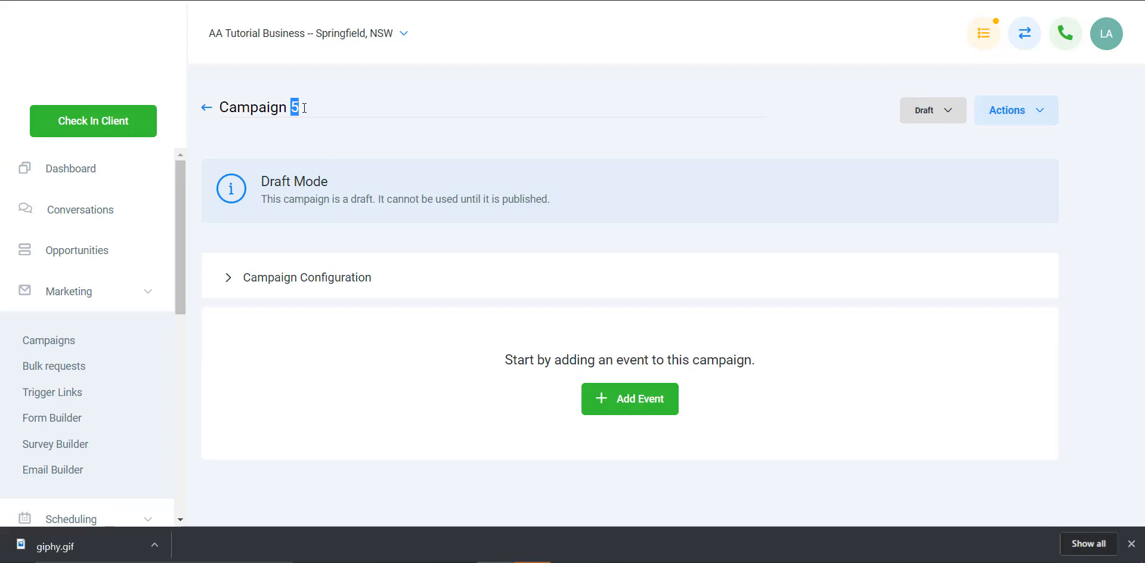
{"action": "triple_click", "coordinate": [304, 107]}
{"action": "type", "text": "Re-eg"}
{"action": "key", "text": "BackSpace"}
{"action": "type", "text": "ngagment"}
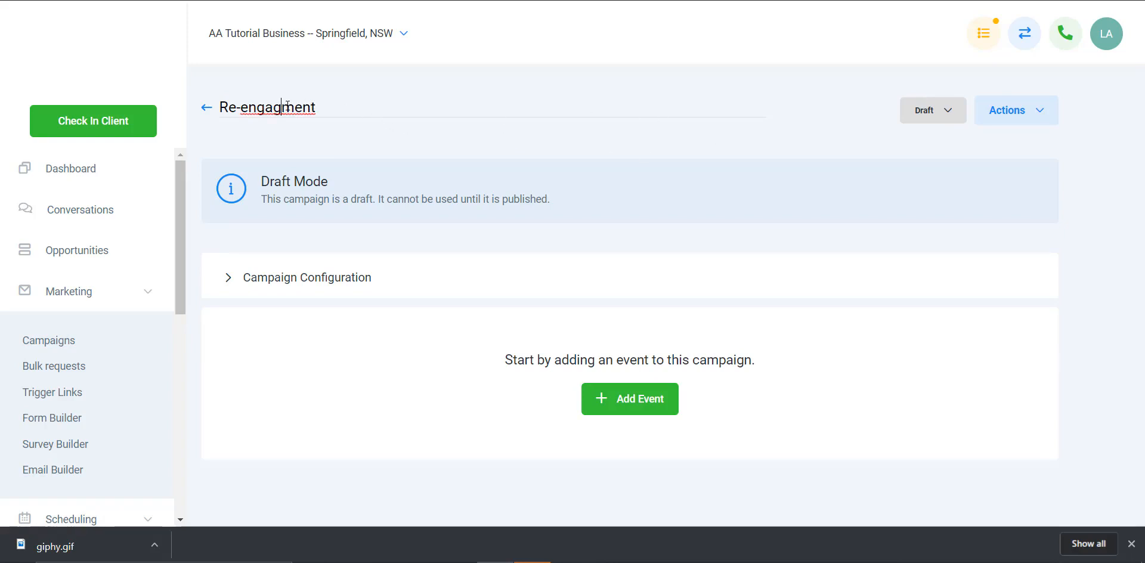
{"action": "type", "text": "e"}
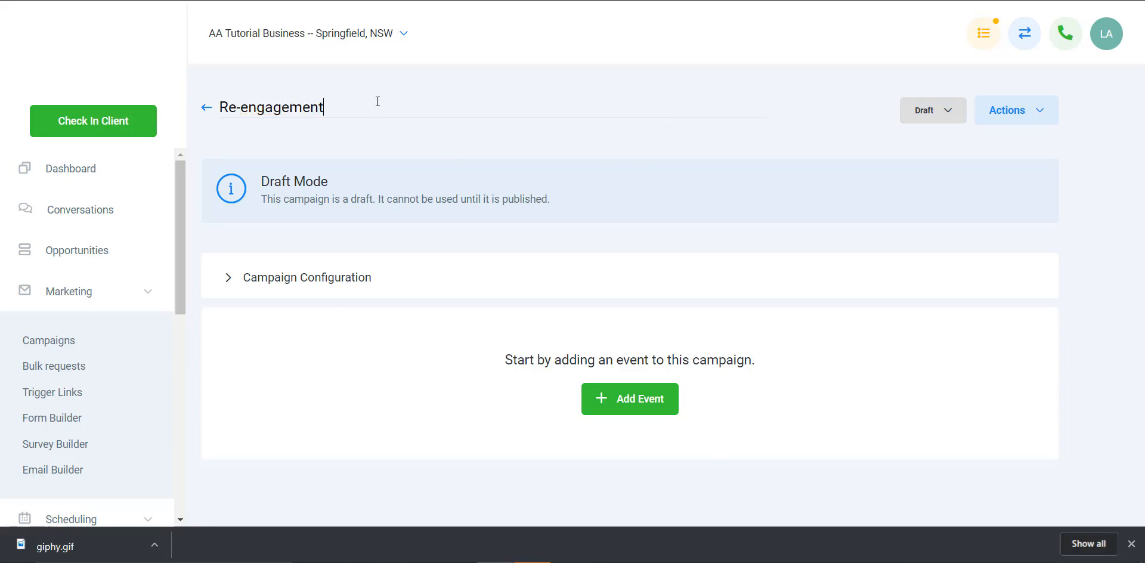
{"action": "type", "text": " Newsletter"}
Step: Set the campaign's status to Published and save its configuration with the default settings
{"action": "left_click", "coordinate": [933, 111]}
{"action": "left_click", "coordinate": [944, 151]}
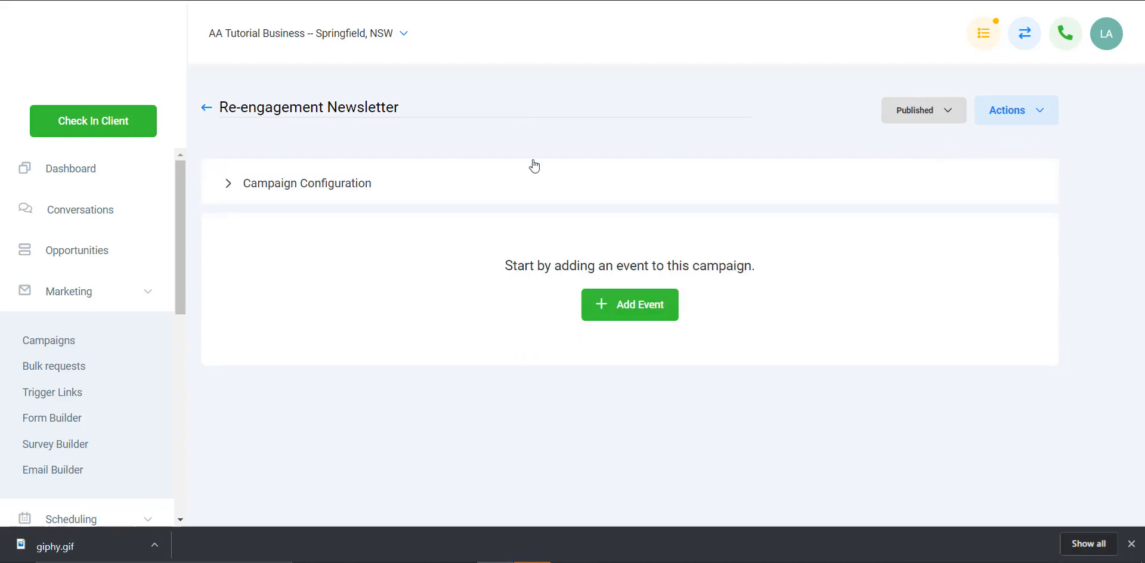
{"action": "left_click", "coordinate": [227, 187]}
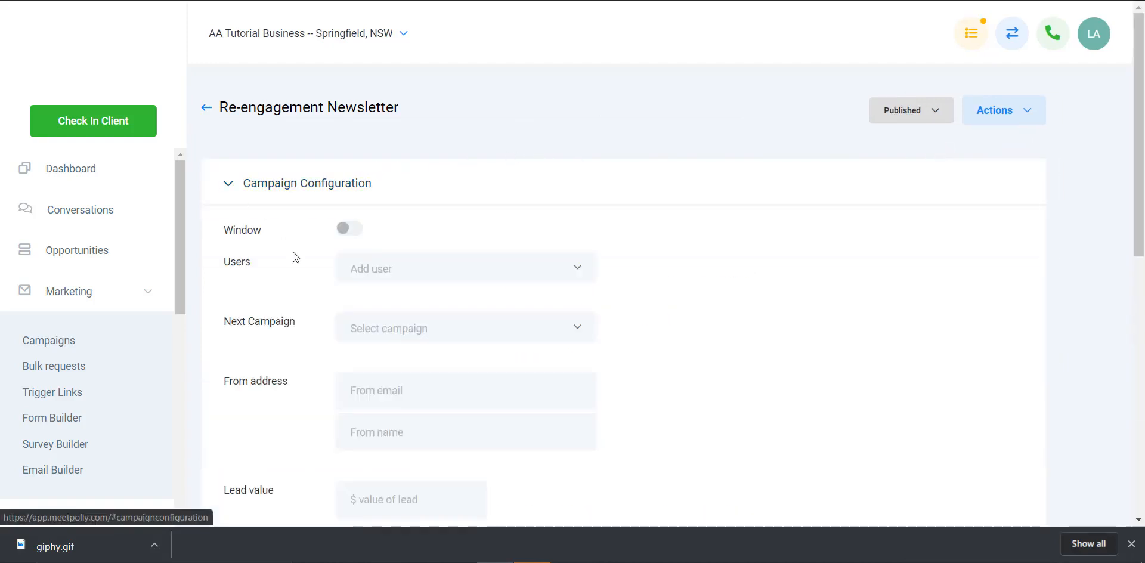
{"action": "scroll", "coordinate": [286, 275], "scroll_direction": "down", "scroll_amount": 2}
{"action": "scroll", "coordinate": [385, 255], "scroll_direction": "down", "scroll_amount": 1}
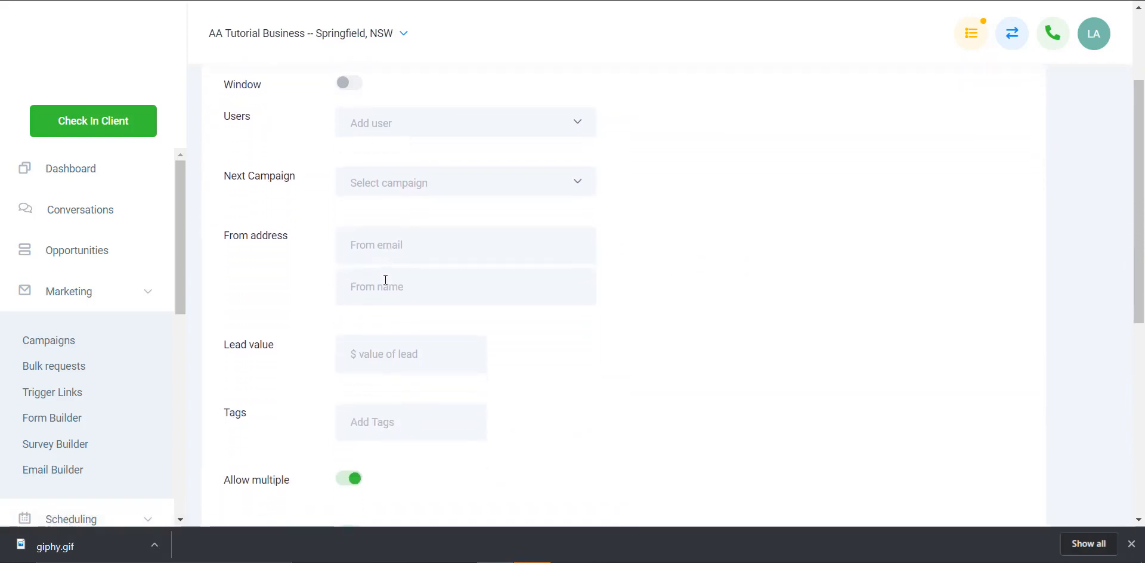
{"action": "scroll", "coordinate": [372, 359], "scroll_direction": "down", "scroll_amount": 4}
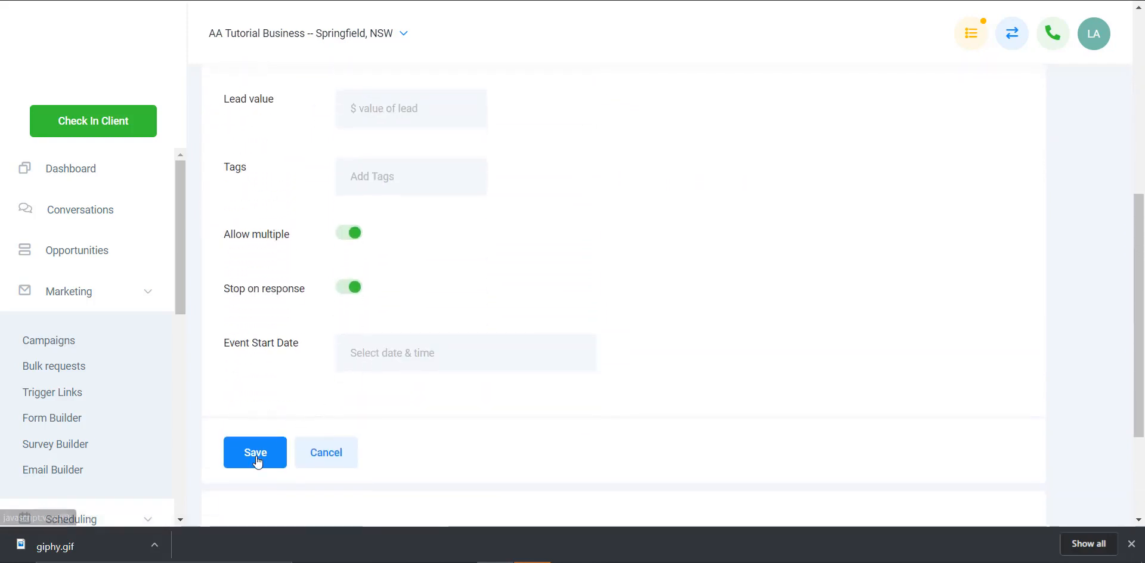
{"action": "left_click", "coordinate": [253, 455]}
Step: Add an SMS event to the campaign and begin its message with "Hi" and the contact's first-name custom value
{"action": "left_click", "coordinate": [634, 315]}
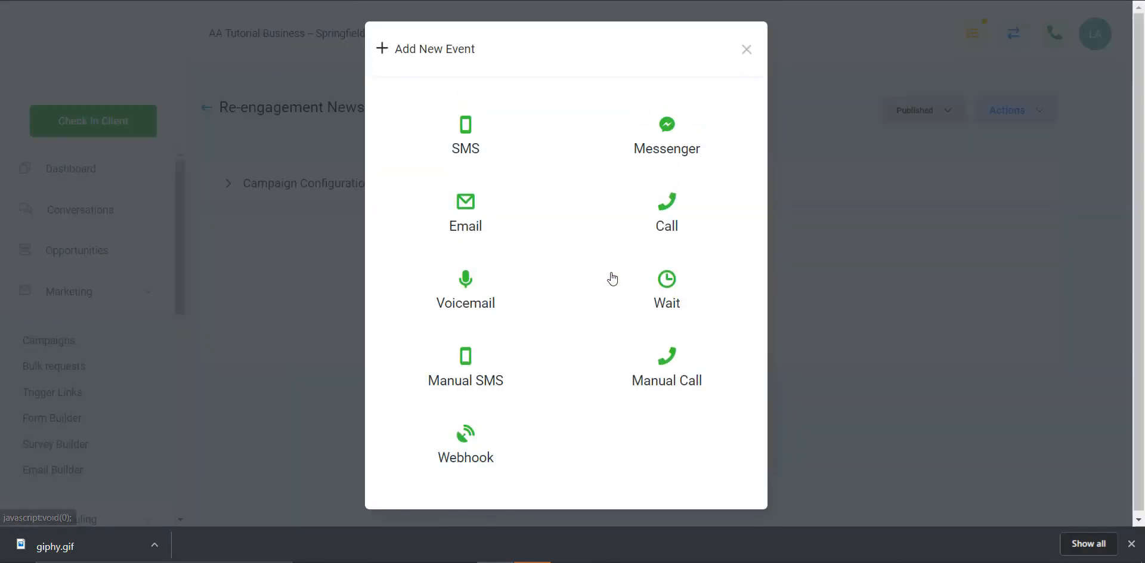
{"action": "left_click", "coordinate": [469, 140]}
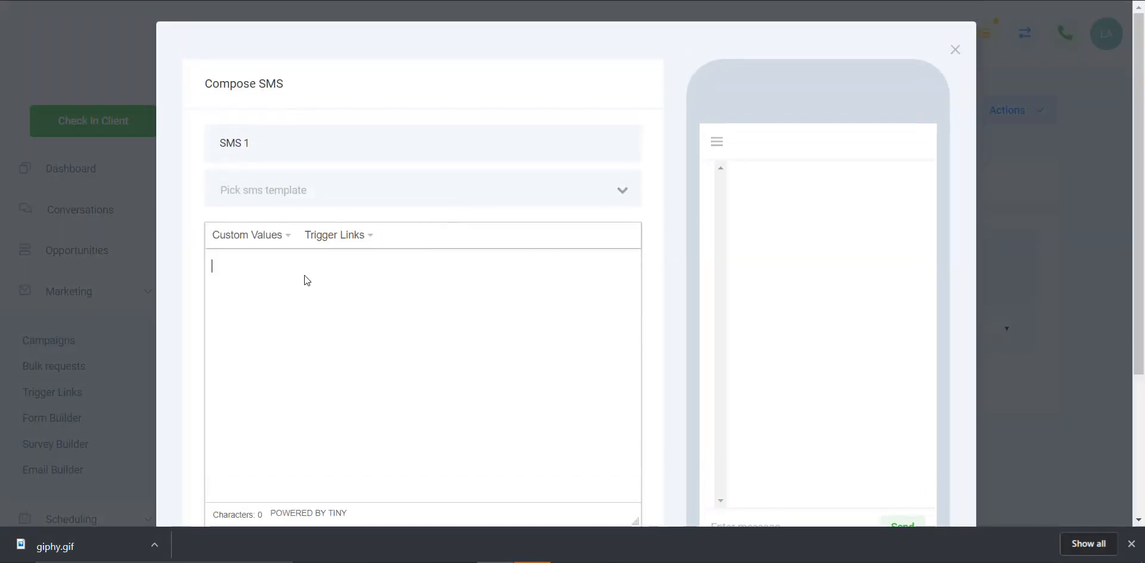
{"action": "type", "text": "Hi"}
{"action": "left_click", "coordinate": [282, 236]}
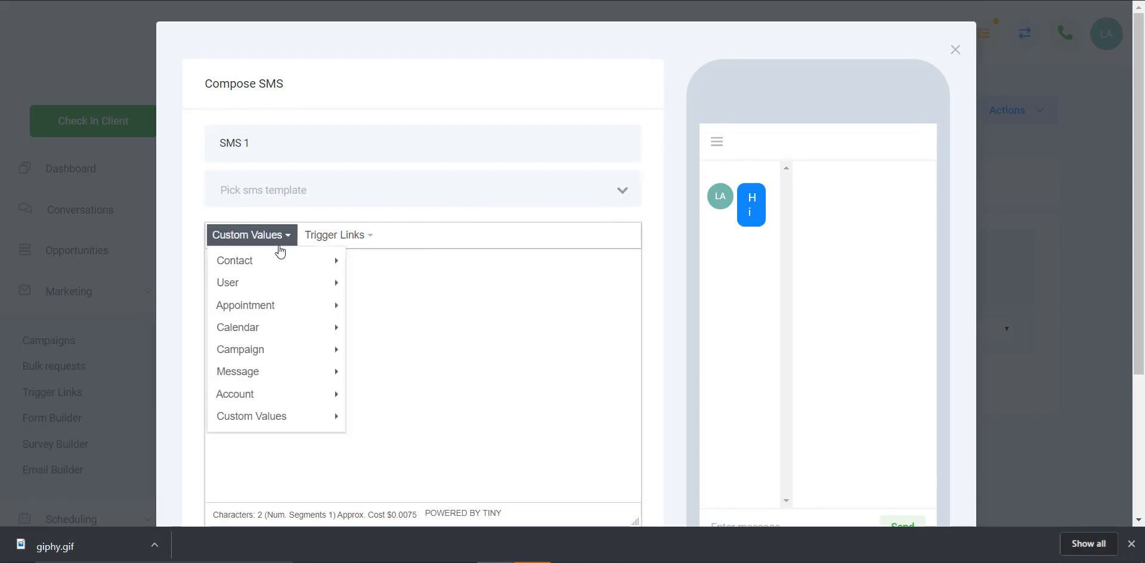
{"action": "mouse_move", "coordinate": [299, 260]}
{"action": "left_click", "coordinate": [388, 284]}
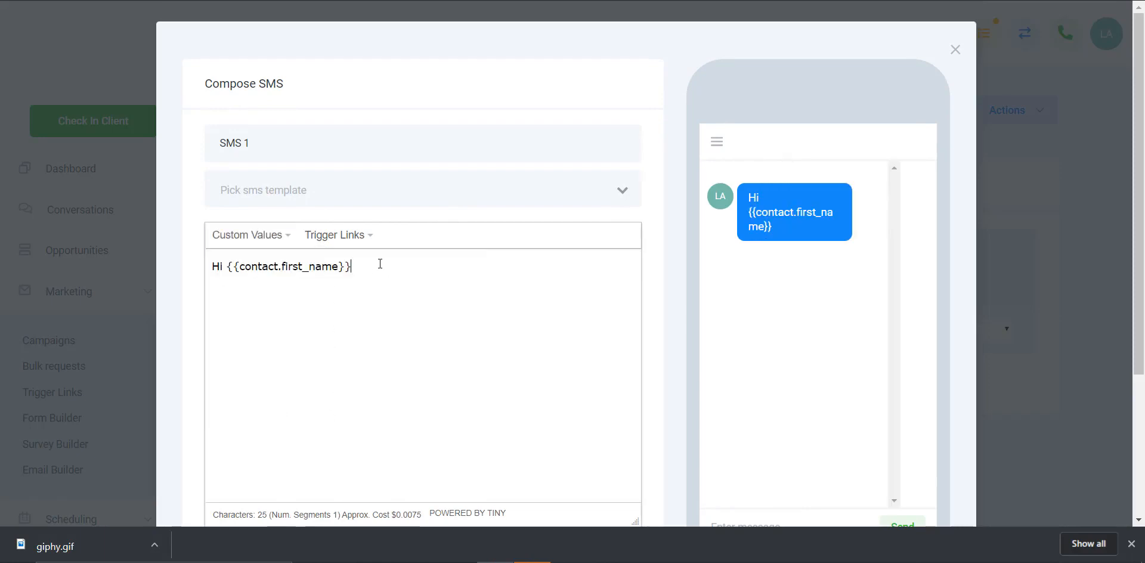
Step: Continue the SMS with ", it's", the sender's first name and "at", followed by the account name custom value
{"action": "type", "text": ", it"}
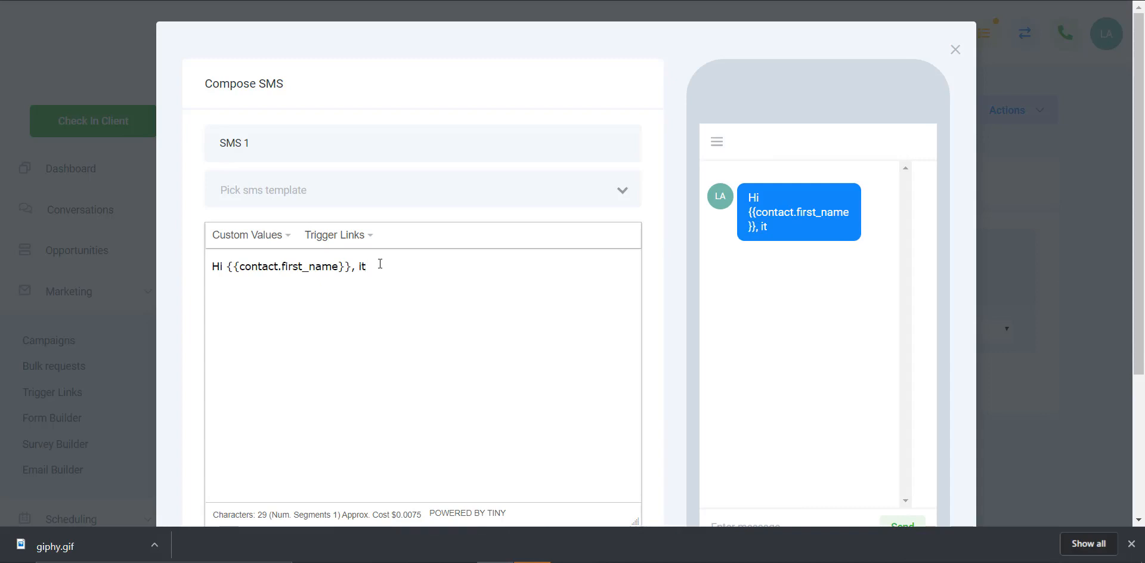
{"action": "type", "text": "'s Ae"}
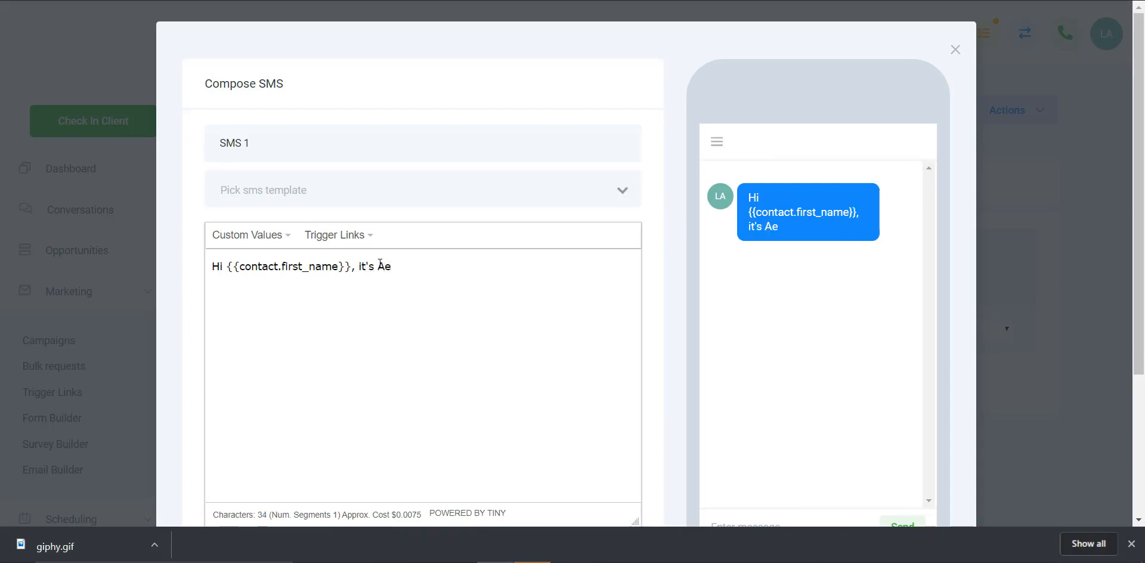
{"action": "key", "text": "BackSpace"}
{"action": "type", "text": "lex at"}
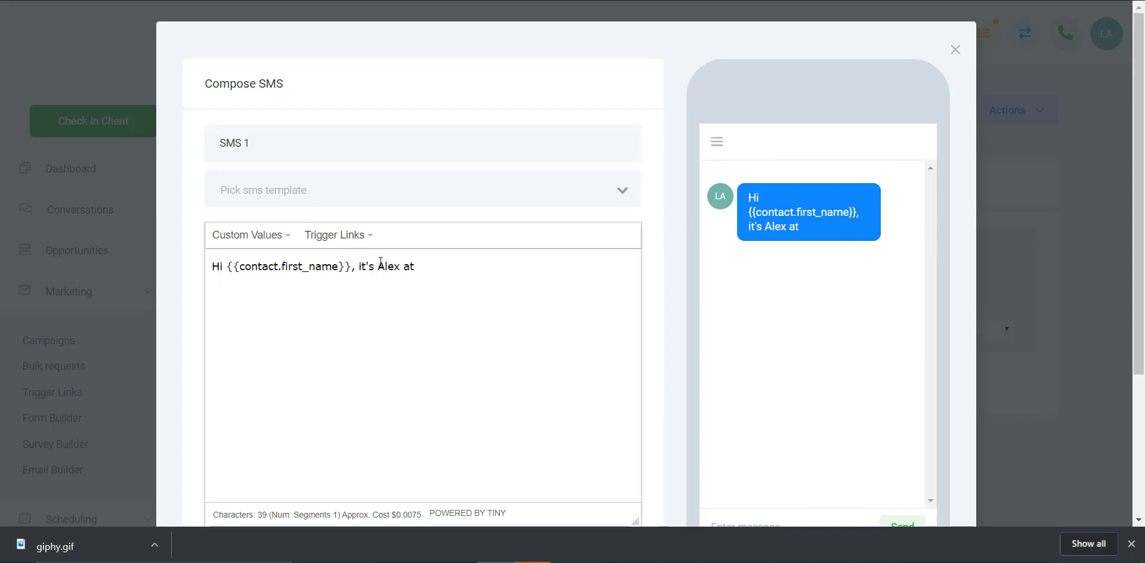
{"action": "left_click", "coordinate": [284, 235]}
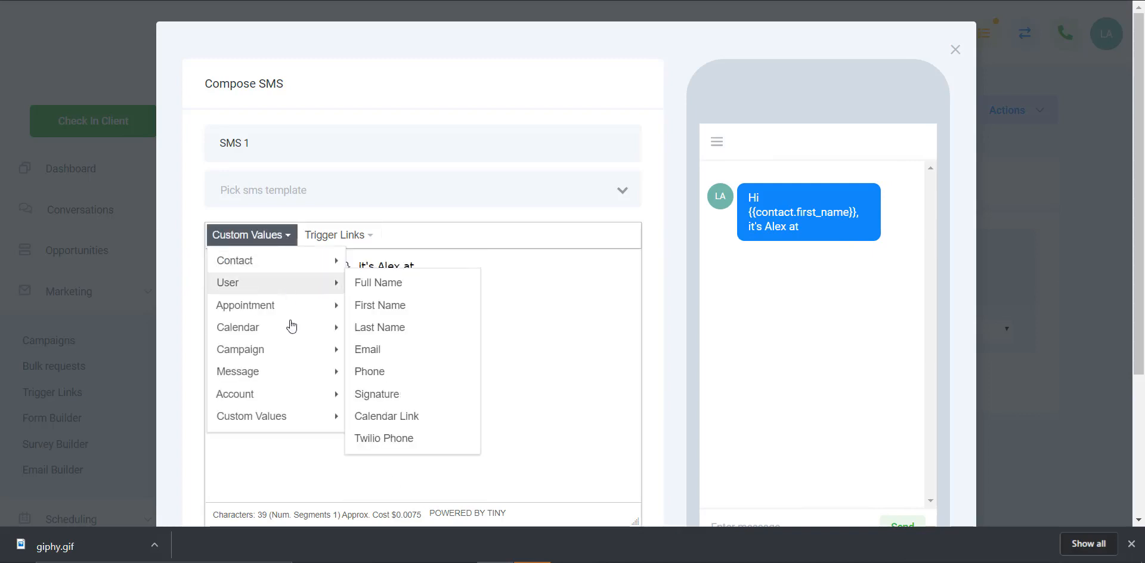
{"action": "mouse_move", "coordinate": [270, 395]}
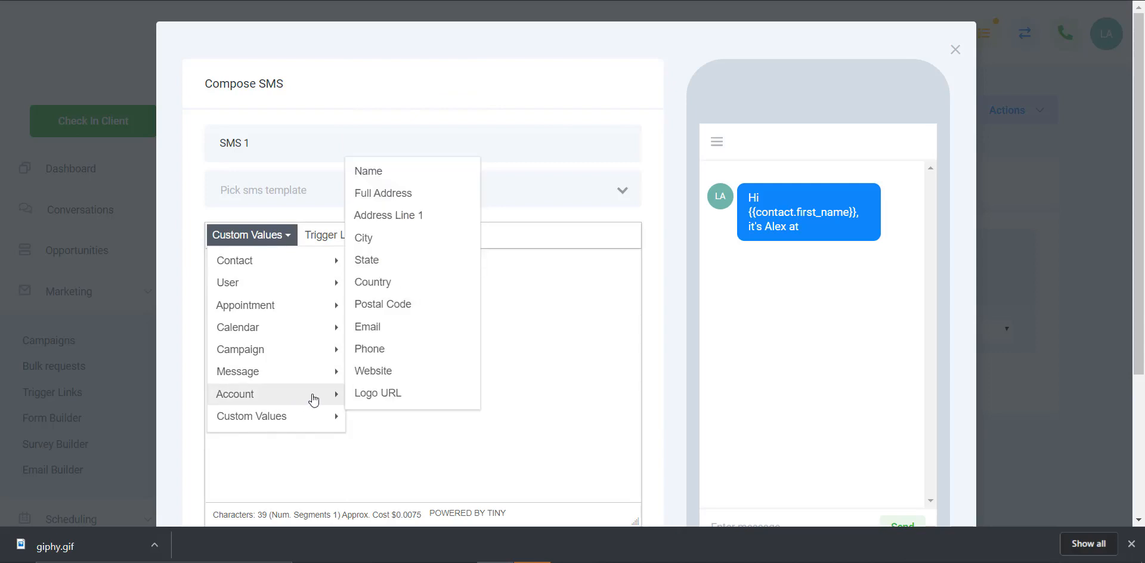
{"action": "left_click", "coordinate": [403, 173]}
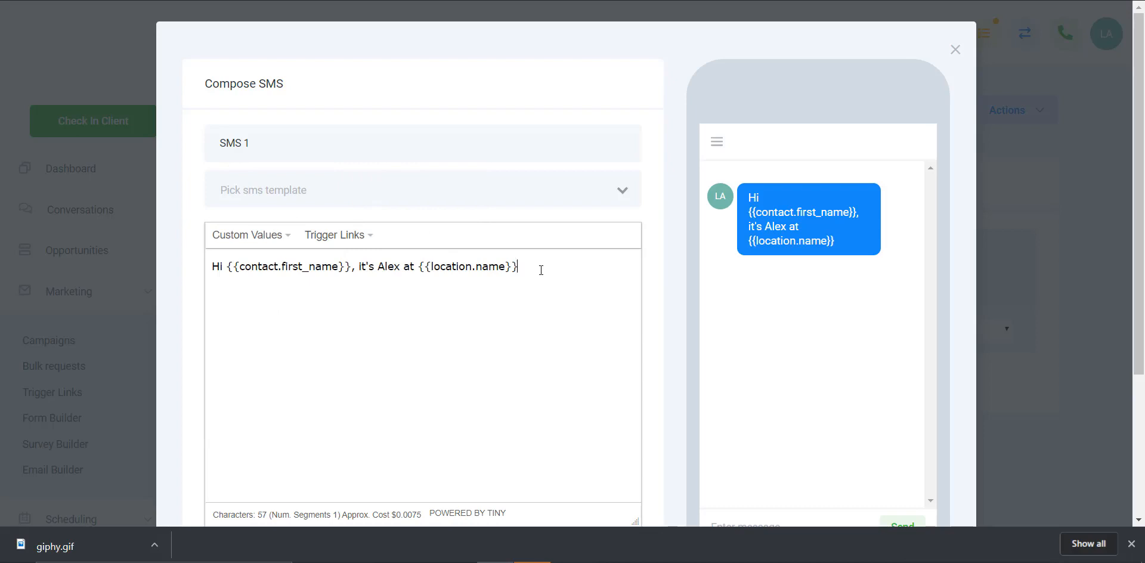
Step: Finish the SMS with ", just sent you our special newsletter." and save the event
{"action": "type", "text": ", just sent you our"}
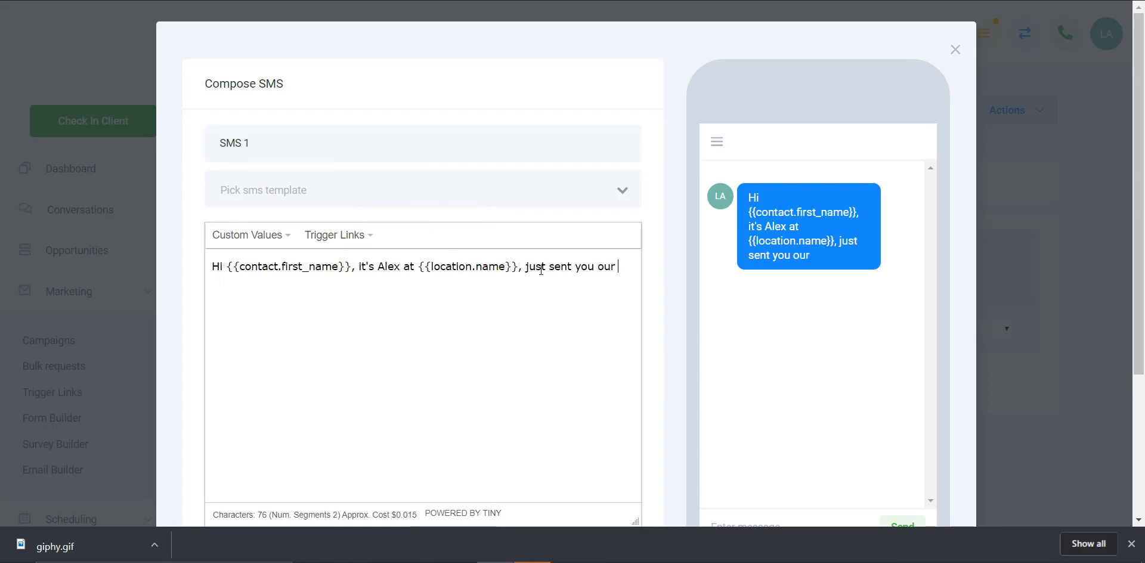
{"action": "type", "text": " special "}
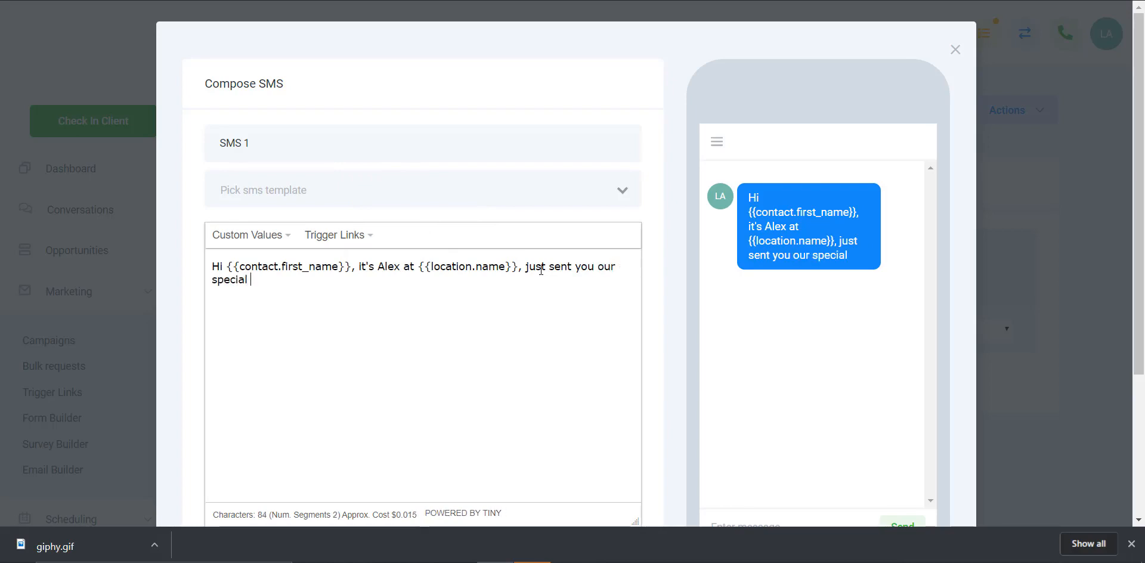
{"action": "type", "text": "newslety"}
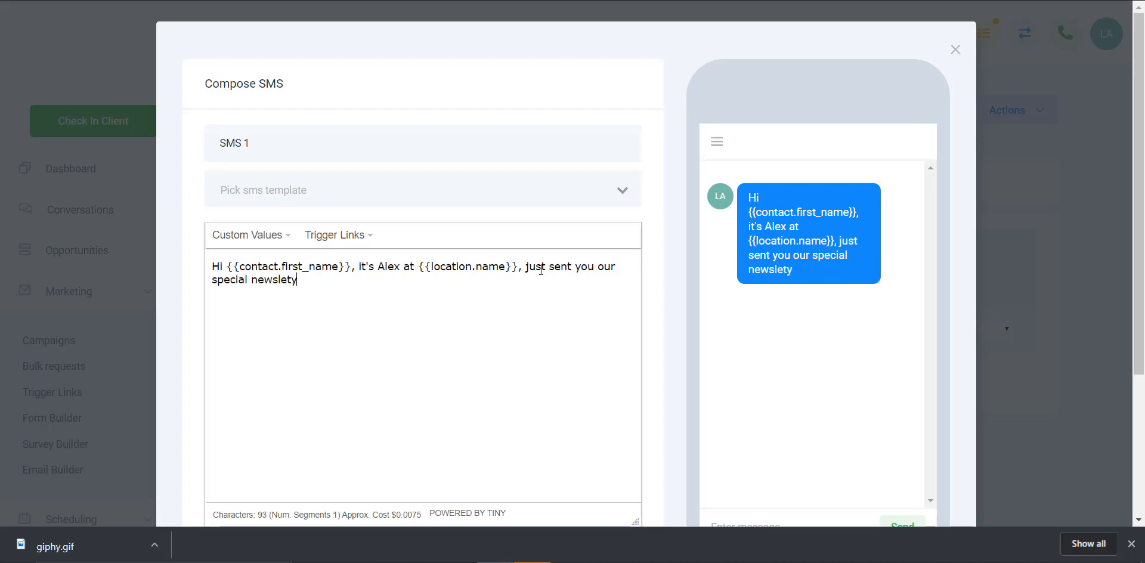
{"action": "key", "text": "BackSpace"}
{"action": "key", "text": "BackSpace"}
{"action": "type", "text": "ter"}
{"action": "type", "text": "."}
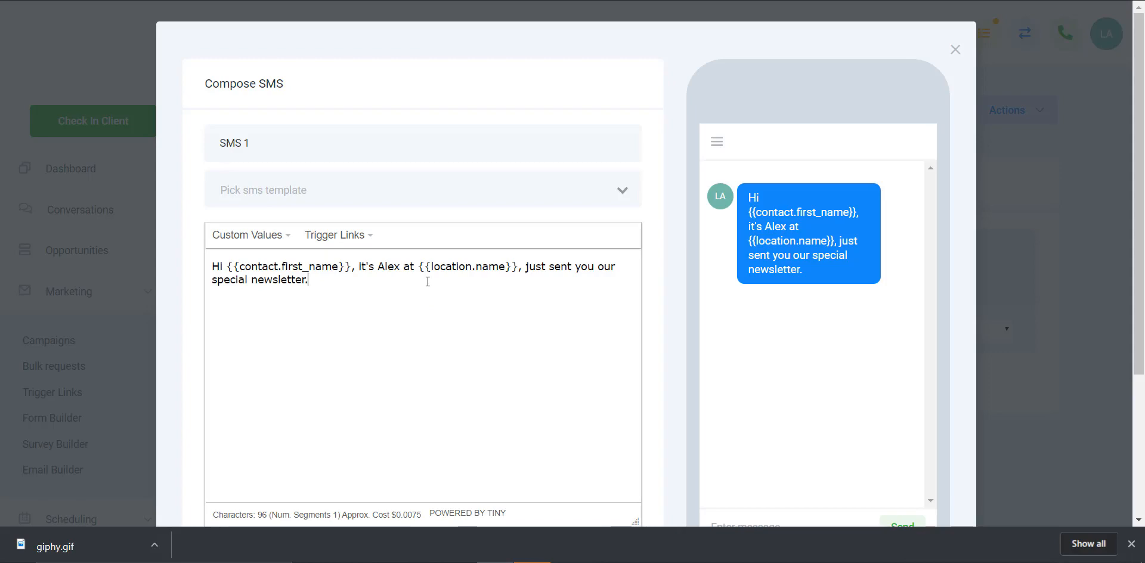
{"action": "scroll", "coordinate": [428, 282], "scroll_direction": "down", "scroll_amount": 3}
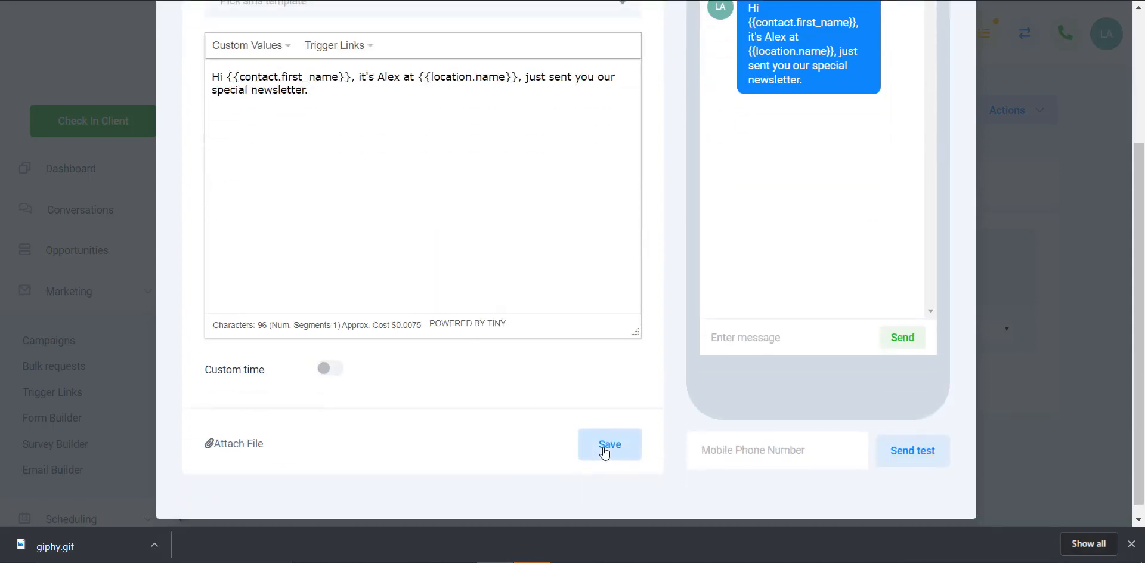
{"action": "left_click", "coordinate": [604, 452]}
Step: Add an email event with the subject "Newsletter" and the body text "Content", and save it
{"action": "left_click", "coordinate": [325, 403]}
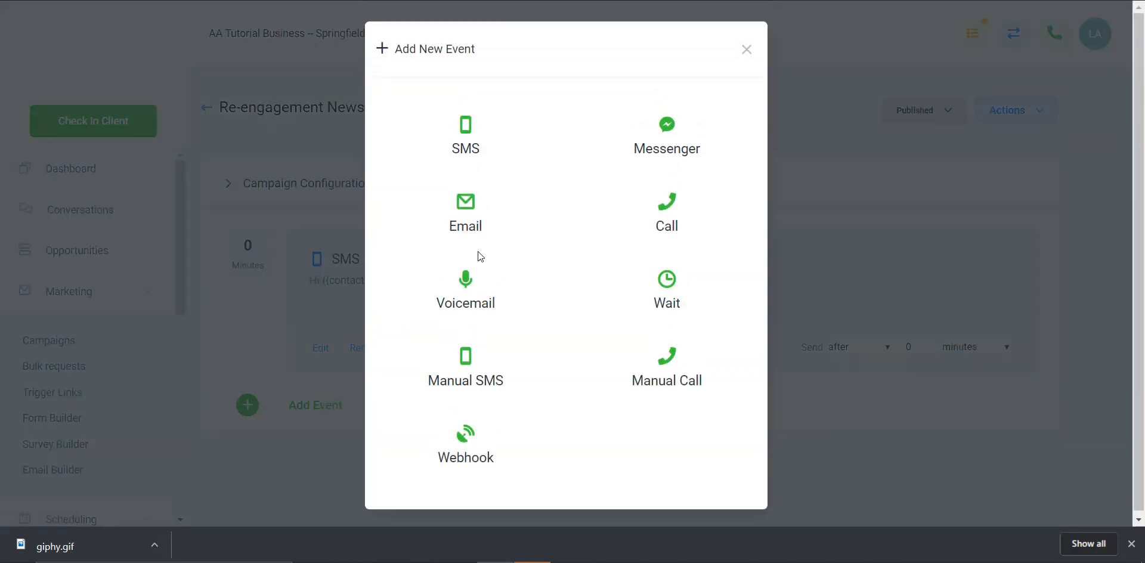
{"action": "left_click", "coordinate": [465, 216]}
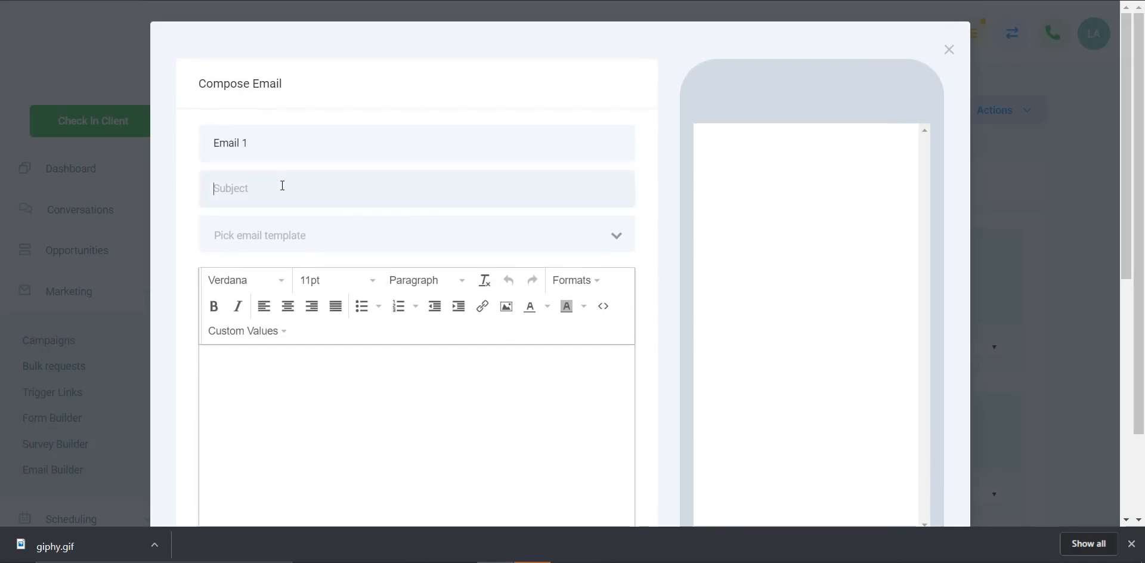
{"action": "type", "text": "Newslet"}
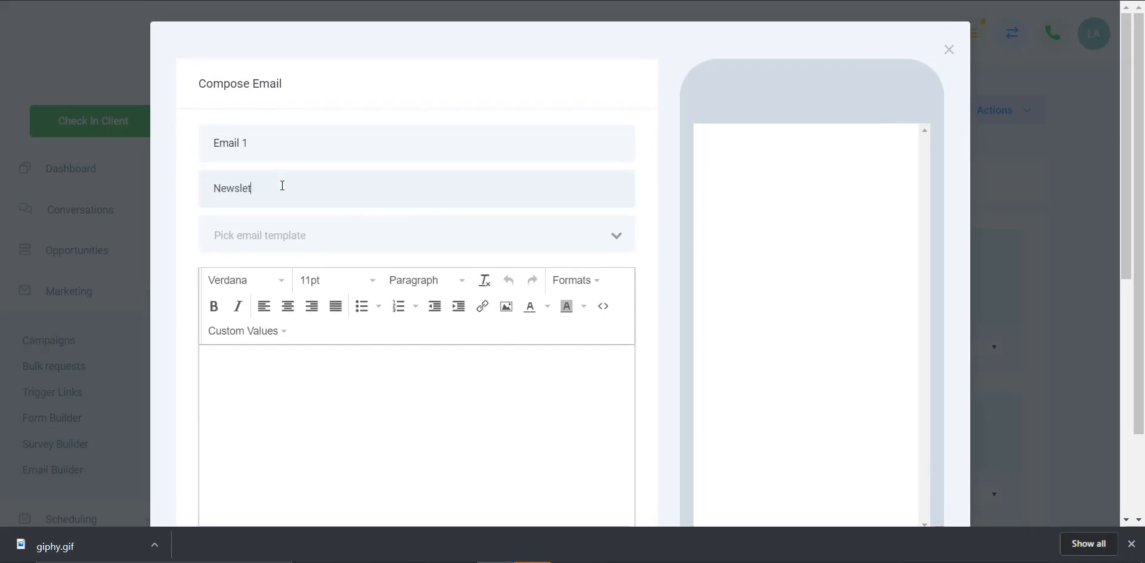
{"action": "type", "text": "ter"}
{"action": "type", "text": "Content"}
{"action": "scroll", "coordinate": [470, 378], "scroll_direction": "down", "scroll_amount": 4}
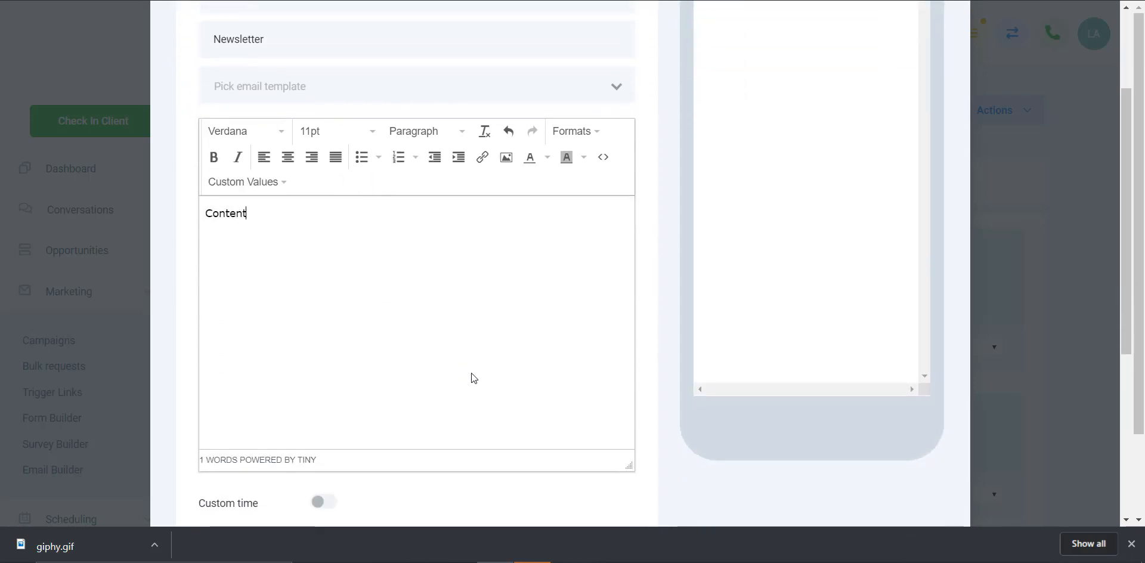
{"action": "left_click", "coordinate": [598, 484]}
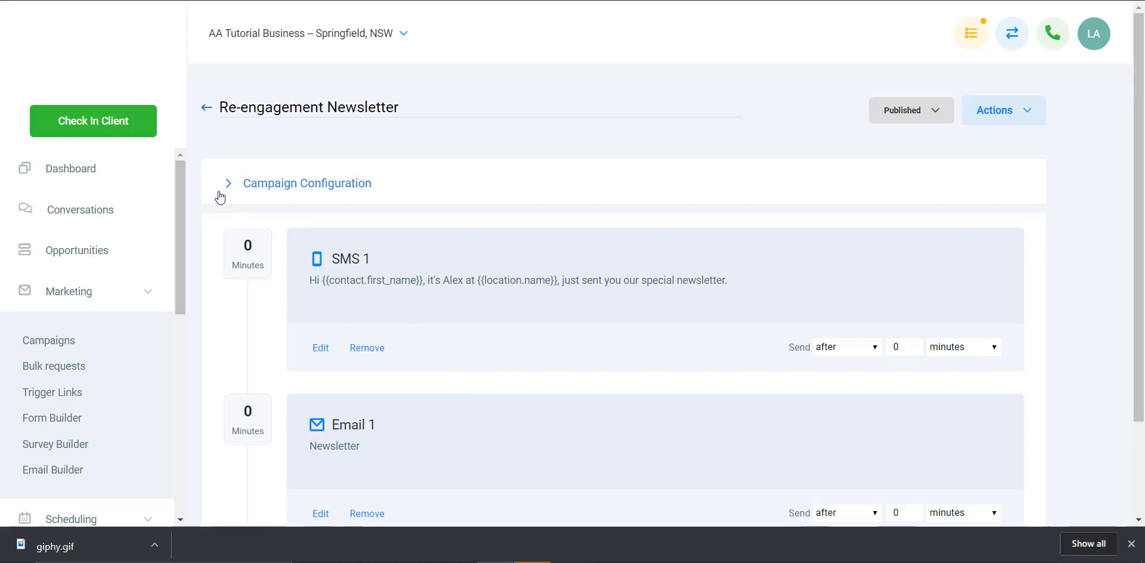
Step: Review the campaign's event sequence and open the contacts list
{"action": "scroll", "coordinate": [392, 283], "scroll_direction": "down", "scroll_amount": 1}
{"action": "scroll", "coordinate": [399, 299], "scroll_direction": "up", "scroll_amount": 1}
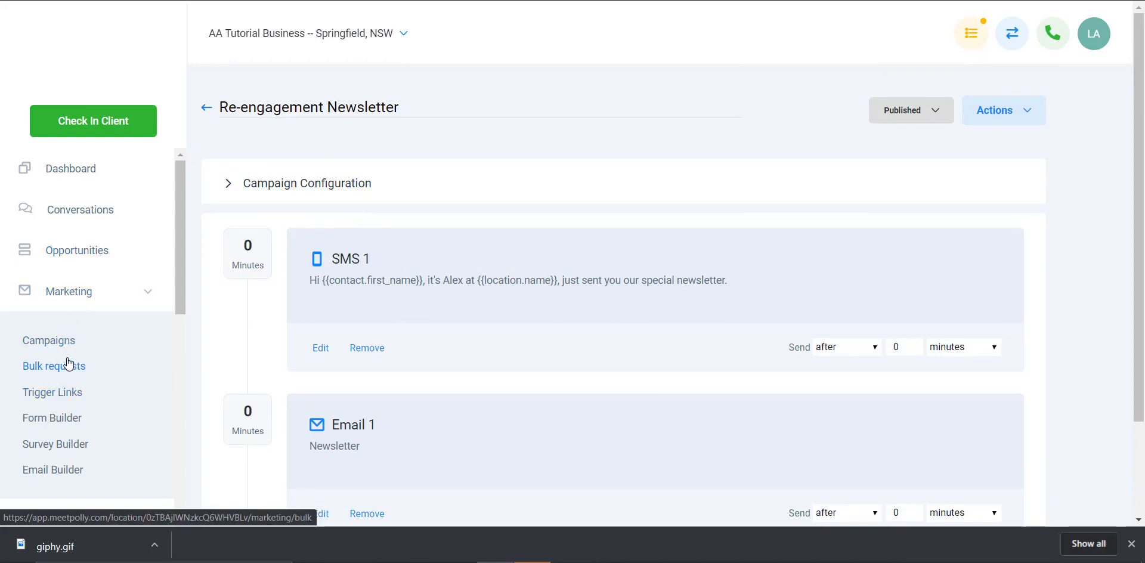
{"action": "scroll", "coordinate": [60, 435], "scroll_direction": "down", "scroll_amount": 5}
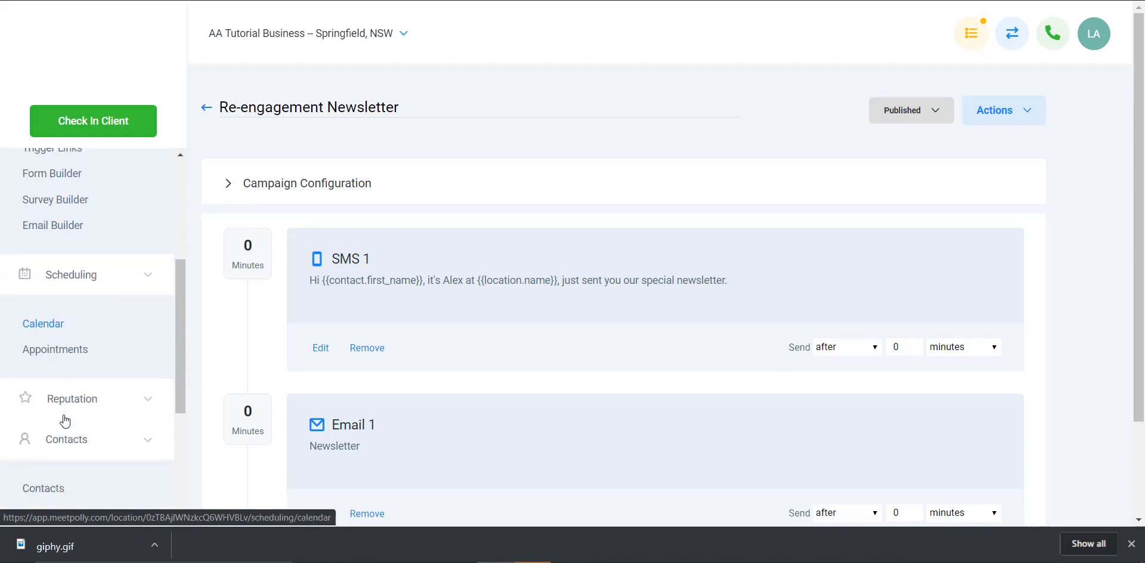
{"action": "left_click", "coordinate": [42, 428]}
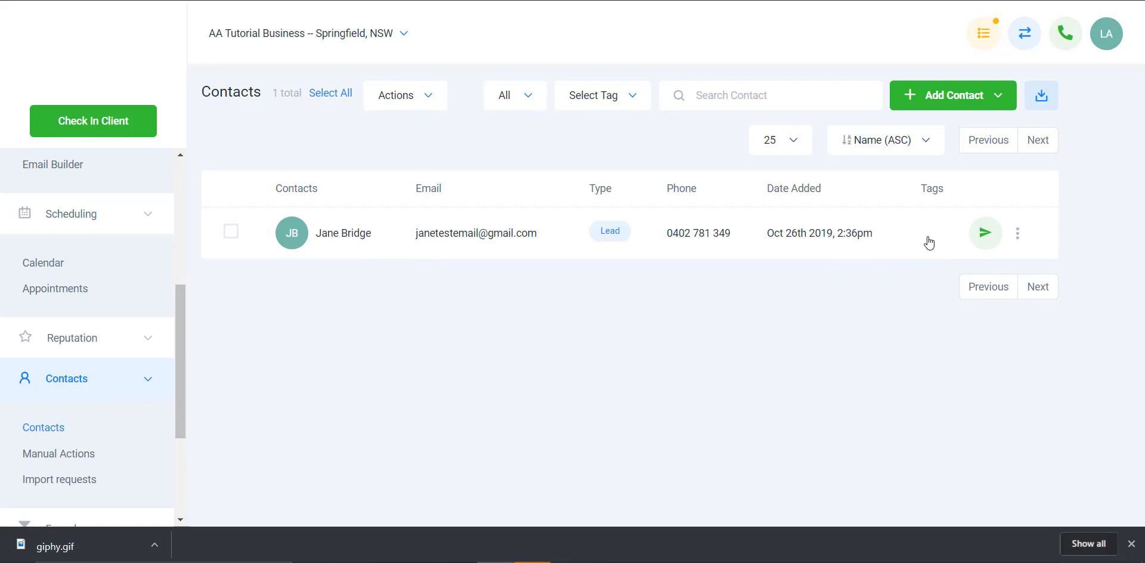
Step: Examine the listed lead's contact record and return to the contacts list
{"action": "left_click", "coordinate": [339, 238]}
{"action": "left_click", "coordinate": [75, 85]}
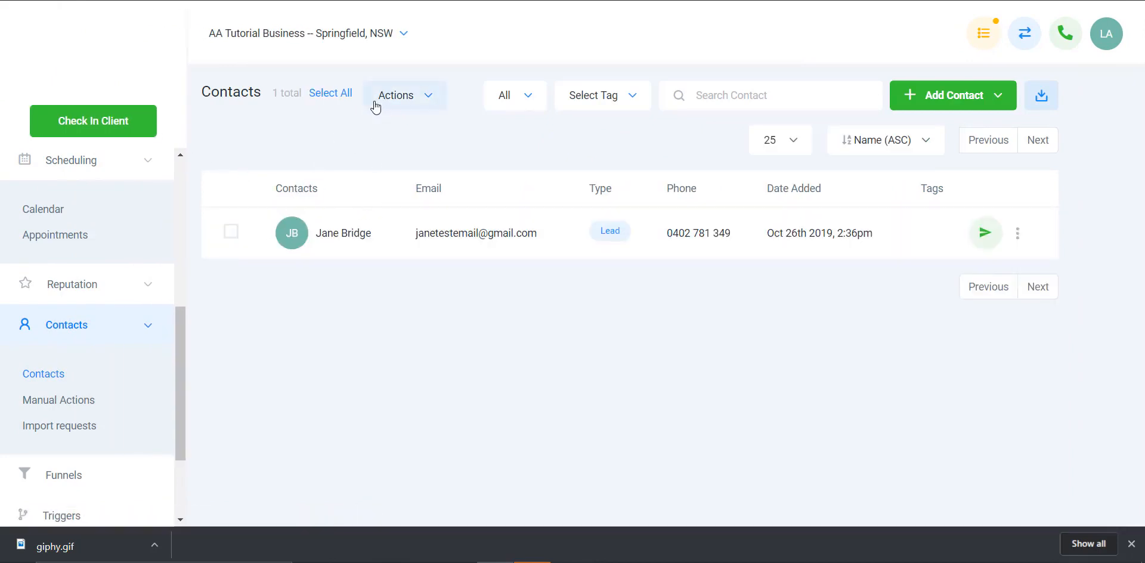
{"action": "left_click", "coordinate": [352, 239]}
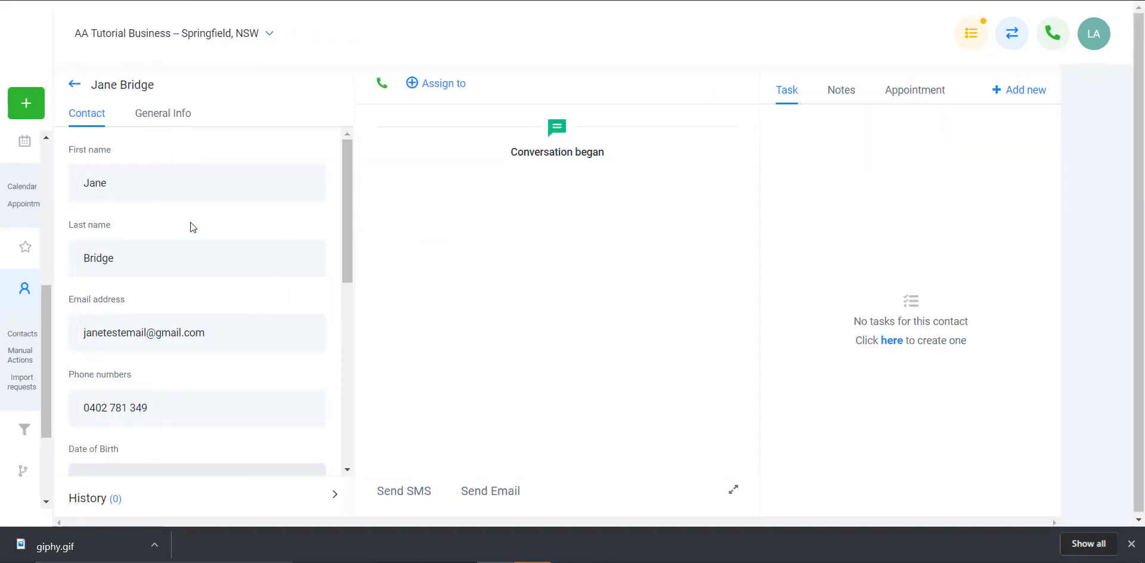
{"action": "left_click", "coordinate": [74, 84]}
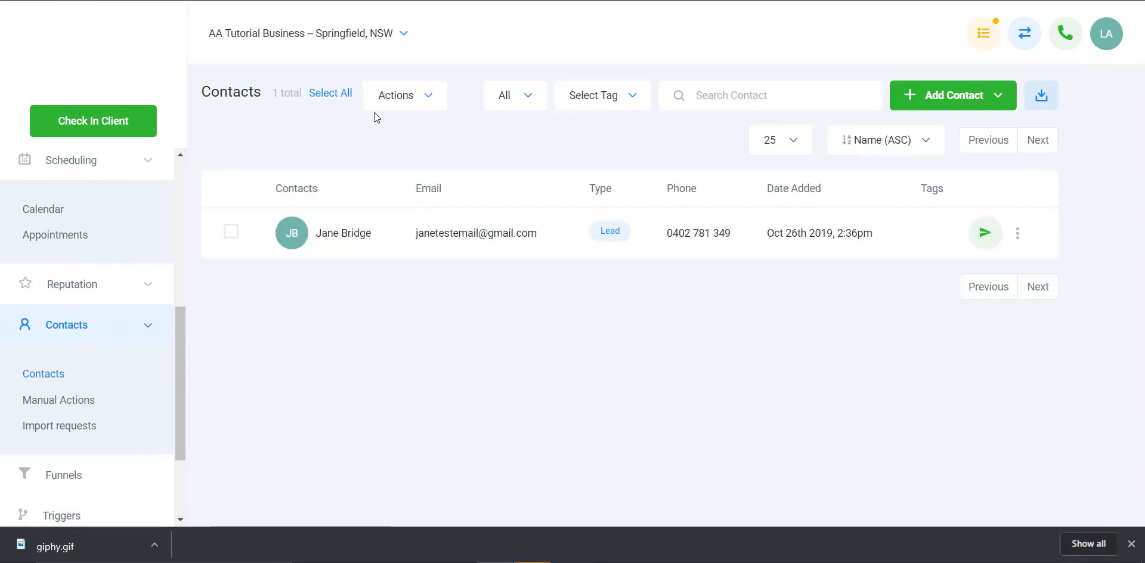
Step: Add the new tag "Bulk Request Newsletter" to the listed lead through the bulk contact actions
{"action": "left_click", "coordinate": [232, 231]}
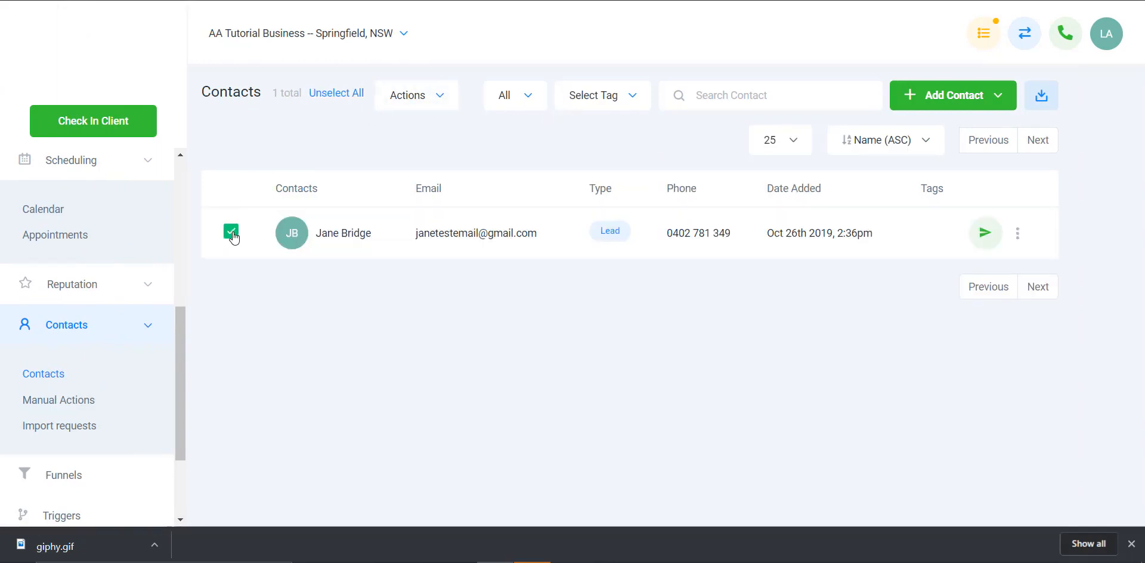
{"action": "left_click", "coordinate": [428, 99]}
{"action": "left_click", "coordinate": [424, 131]}
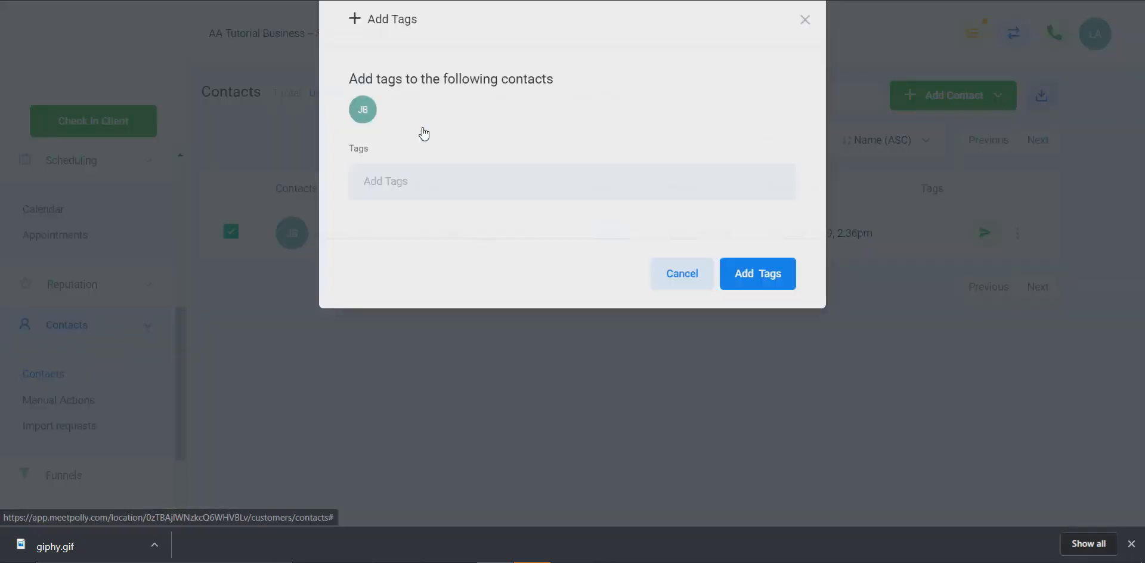
{"action": "left_click", "coordinate": [434, 201]}
{"action": "type", "text": "new"}
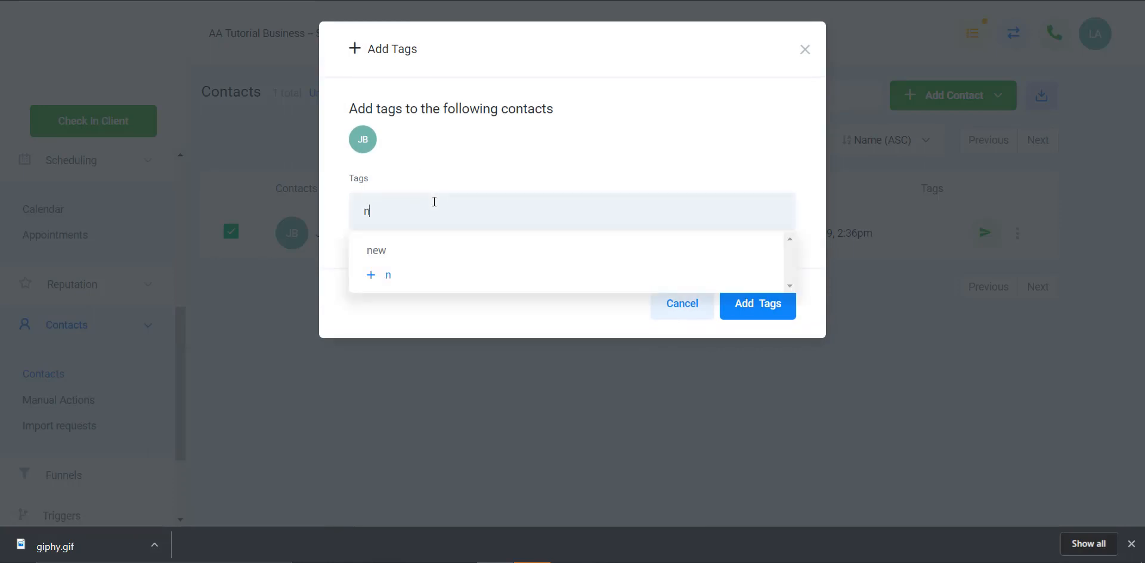
{"action": "key", "text": "BackSpace"}
{"action": "key", "text": "BackSpace"}
{"action": "key", "text": "BackSpace"}
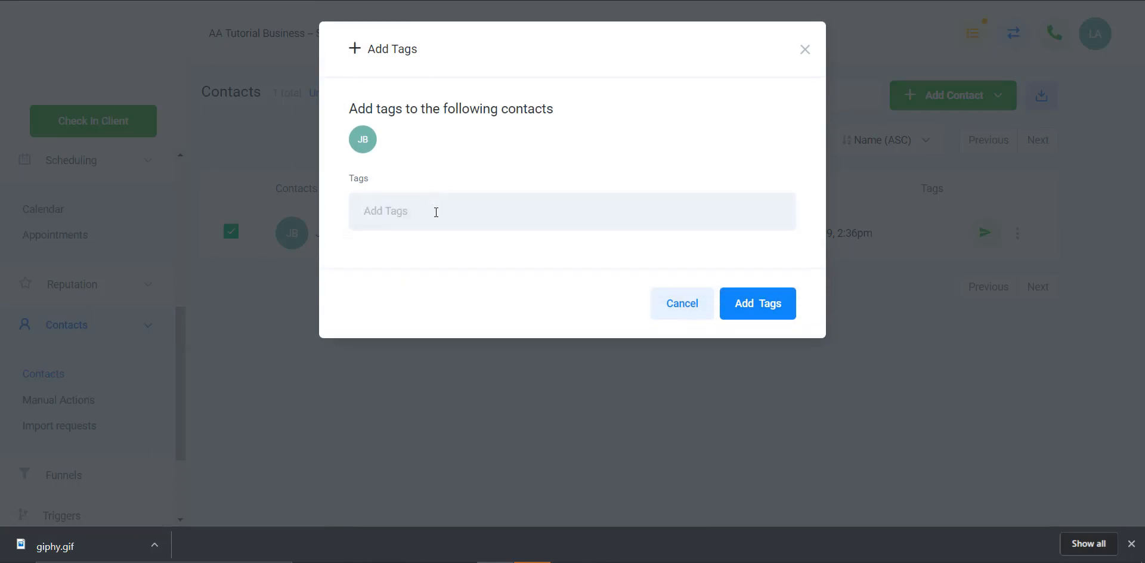
{"action": "type", "text": "Bulk Re"}
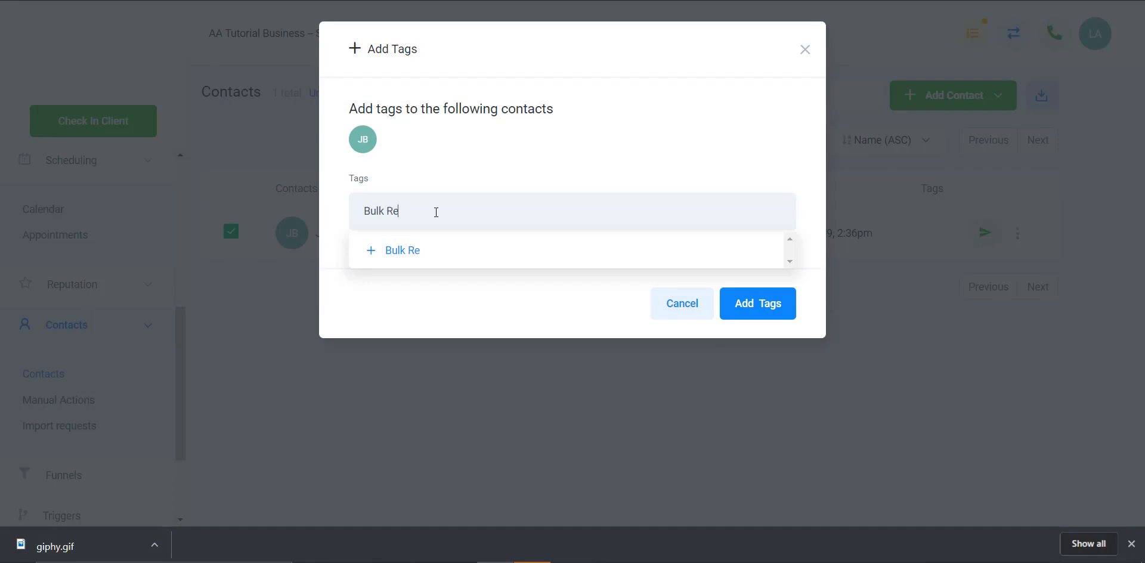
{"action": "type", "text": "quest Newsletter"}
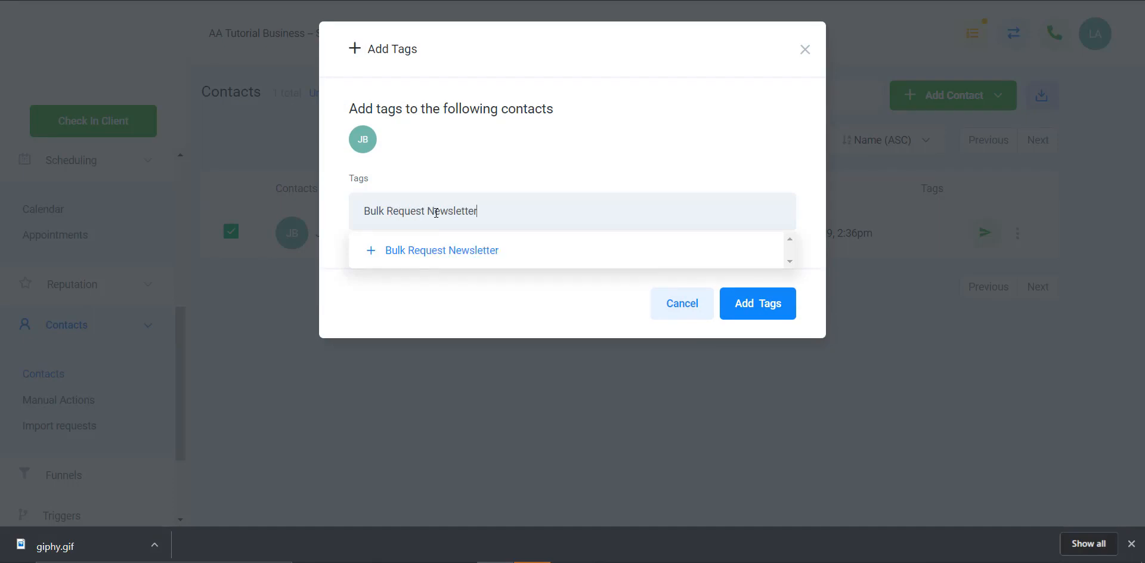
{"action": "left_click", "coordinate": [453, 251]}
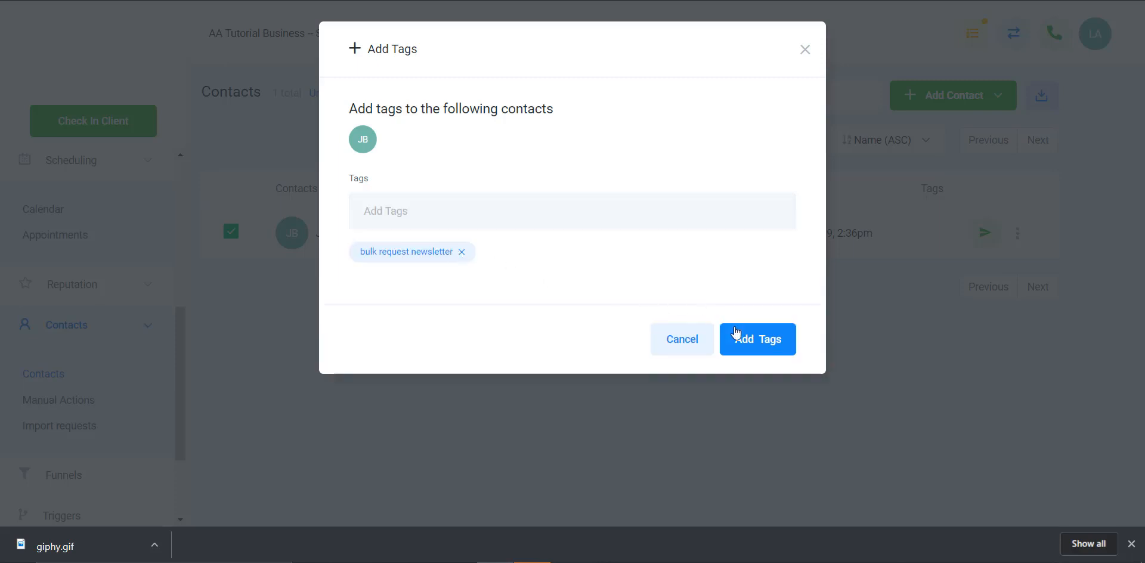
{"action": "left_click", "coordinate": [765, 345]}
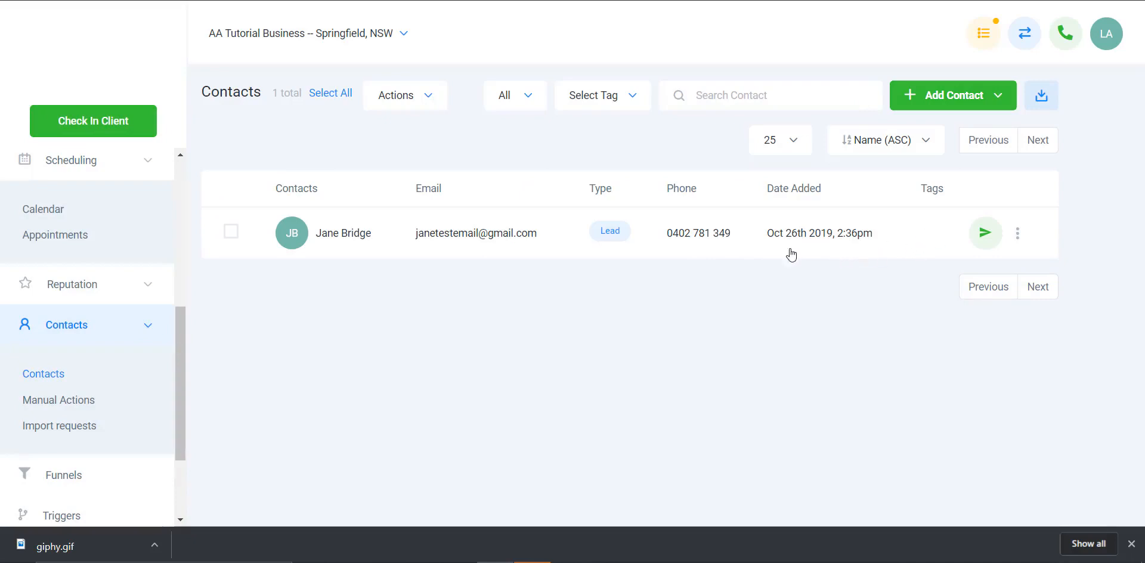
Step: Open the tagged lead's contact record and check its assigned tags
{"action": "left_click", "coordinate": [353, 236]}
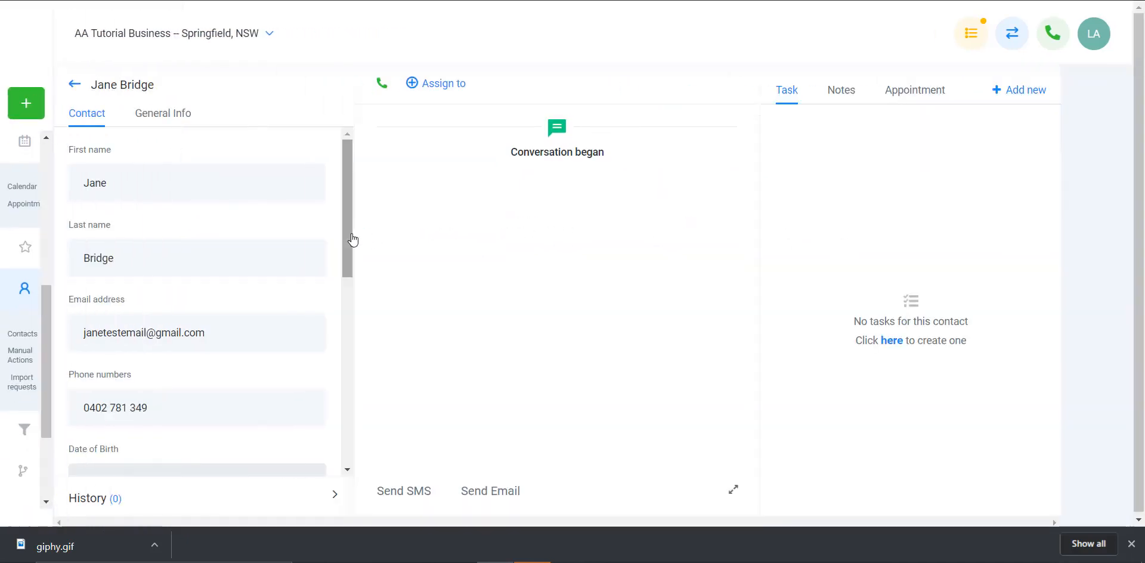
{"action": "scroll", "coordinate": [241, 307], "scroll_direction": "down", "scroll_amount": 5}
{"action": "scroll", "coordinate": [241, 307], "scroll_direction": "down", "scroll_amount": 2}
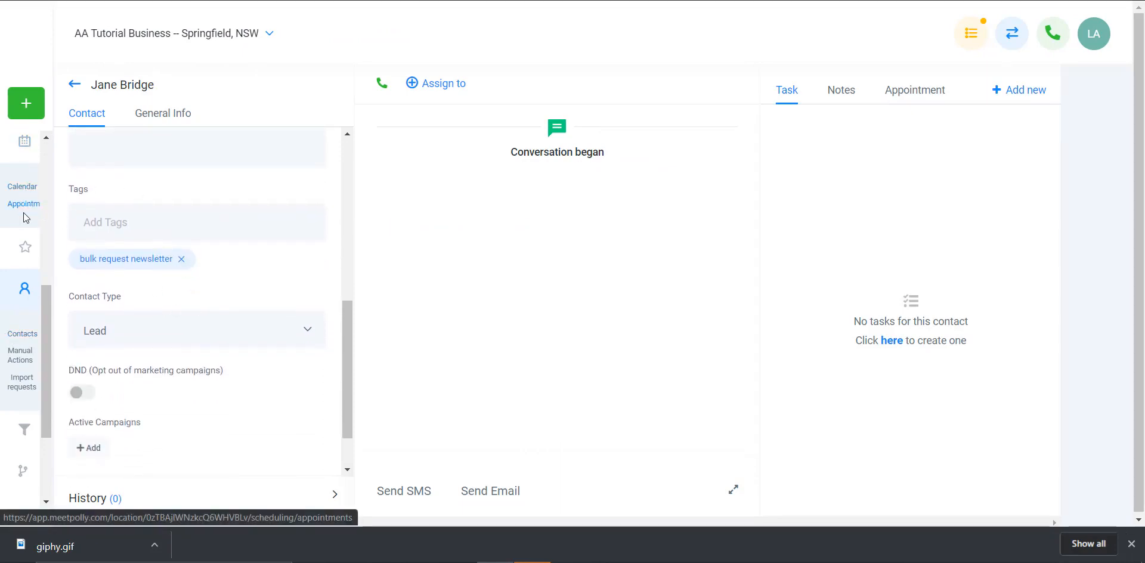
Step: Go to the Bulk Requests page in the marketing section
{"action": "scroll", "coordinate": [19, 251], "scroll_direction": "down", "scroll_amount": 3}
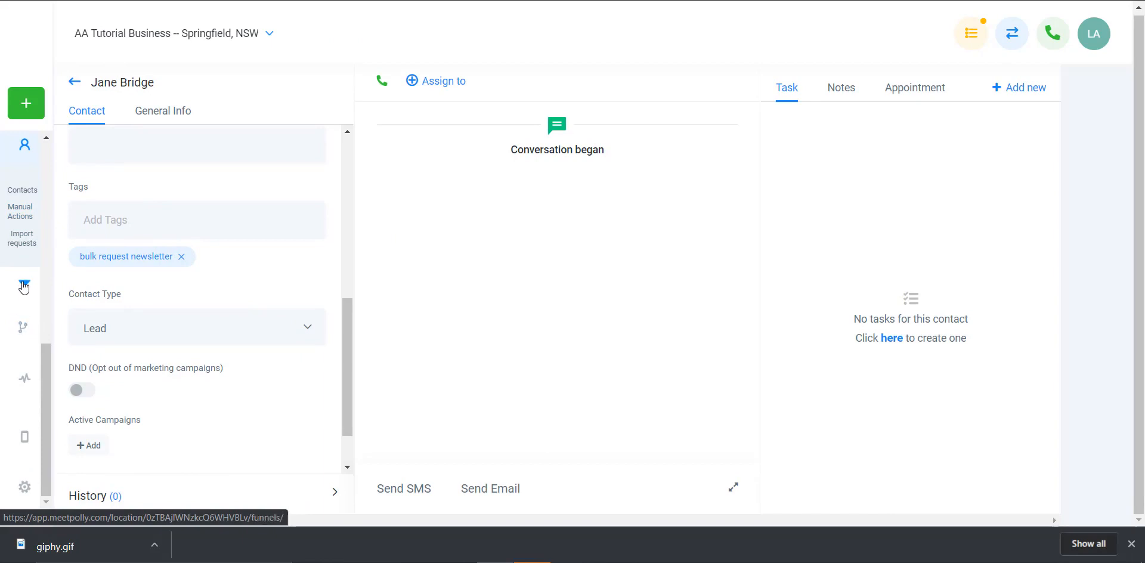
{"action": "scroll", "coordinate": [22, 275], "scroll_direction": "up", "scroll_amount": 4}
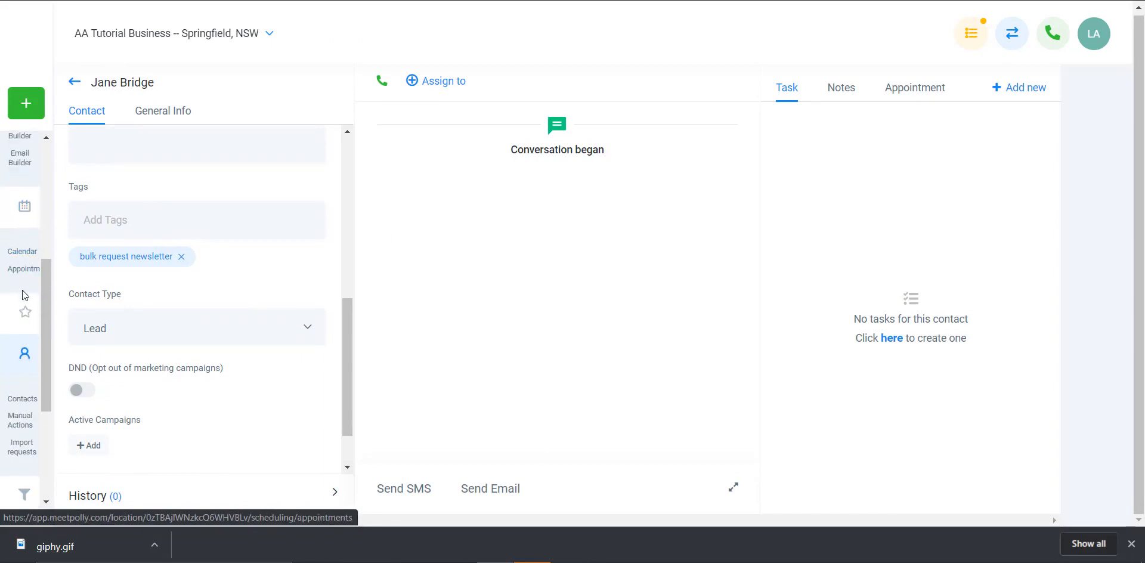
{"action": "left_click", "coordinate": [24, 355]}
{"action": "scroll", "coordinate": [21, 298], "scroll_direction": "up", "scroll_amount": 4}
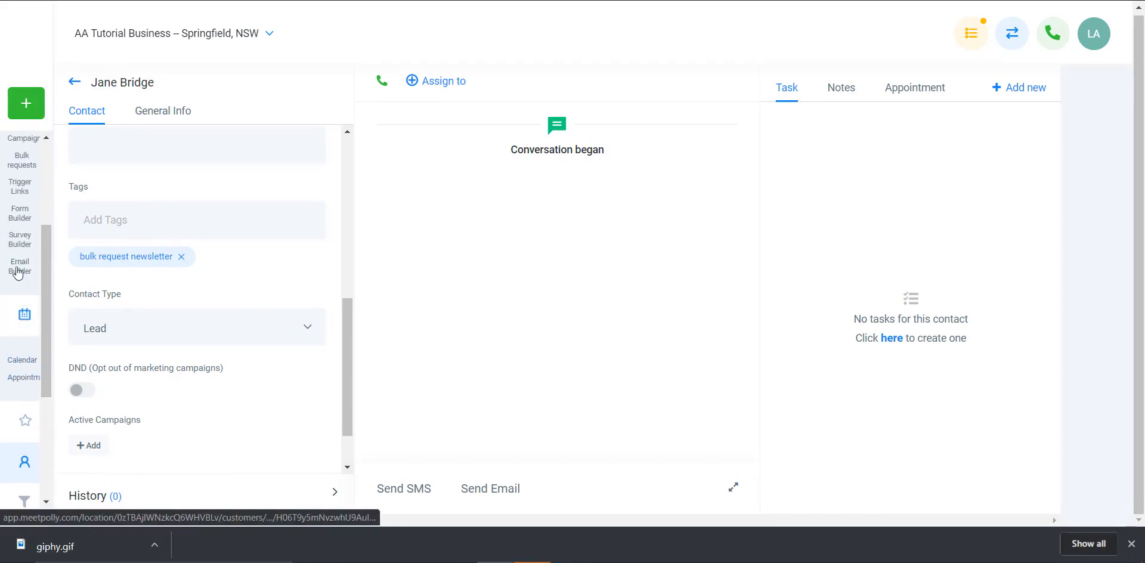
{"action": "left_click", "coordinate": [21, 288]}
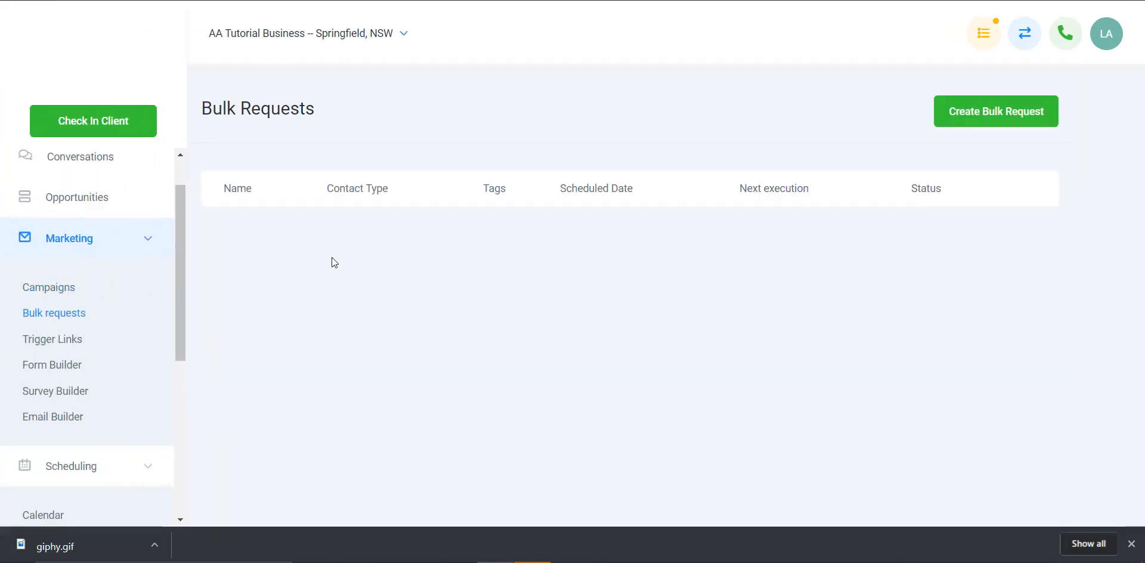
Step: Start a new bulk request named "Re-engagement Newsletter" and assign it the Re-engagement Newsletter campaign
{"action": "left_click", "coordinate": [1011, 112]}
{"action": "left_click", "coordinate": [475, 173]}
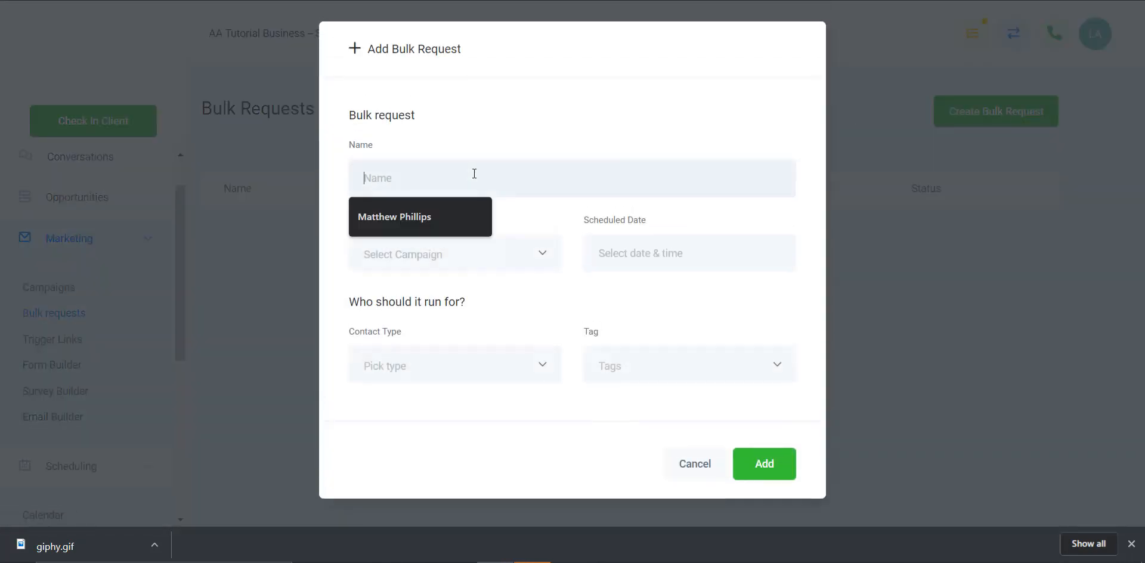
{"action": "type", "text": "R"}
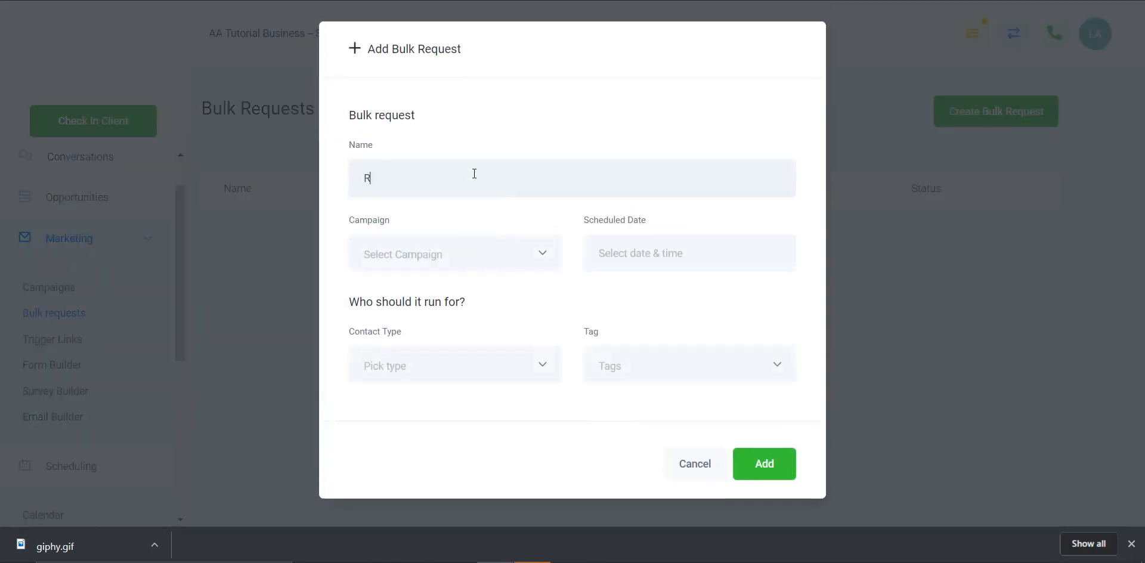
{"action": "type", "text": "e-engagement Newsletter"}
{"action": "left_click", "coordinate": [524, 251]}
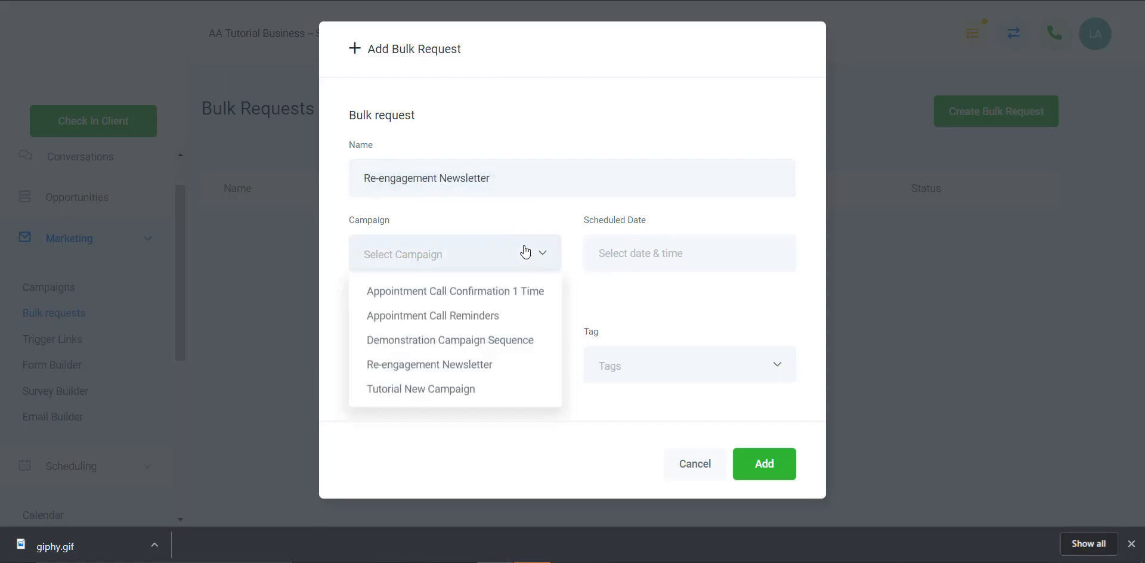
{"action": "left_click", "coordinate": [473, 366]}
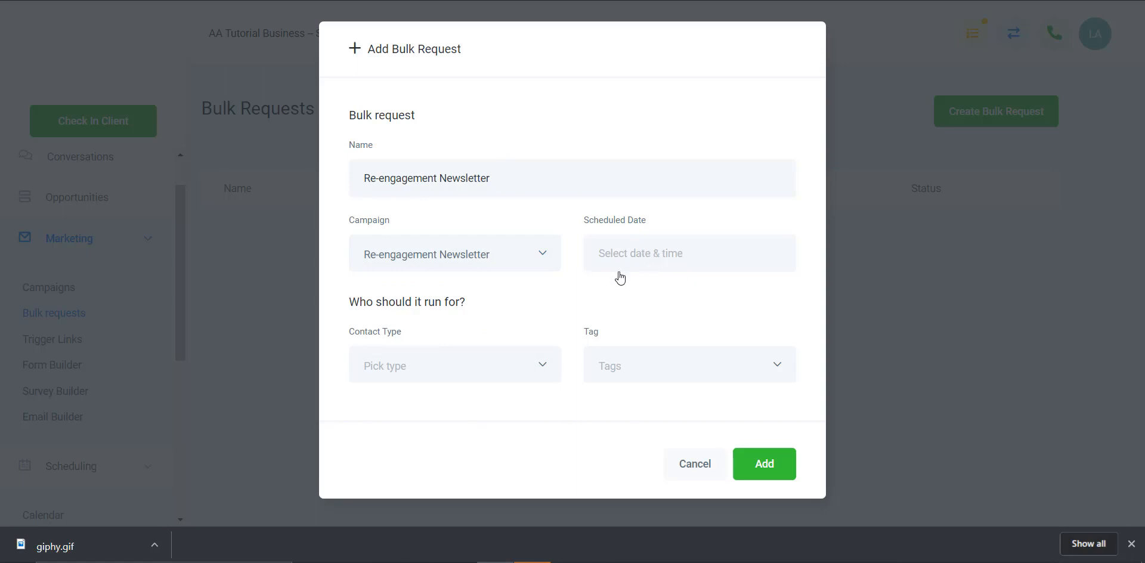
Step: Schedule the bulk request for Monday, October 28, 2019 at 6:45 PM
{"action": "left_click", "coordinate": [669, 257]}
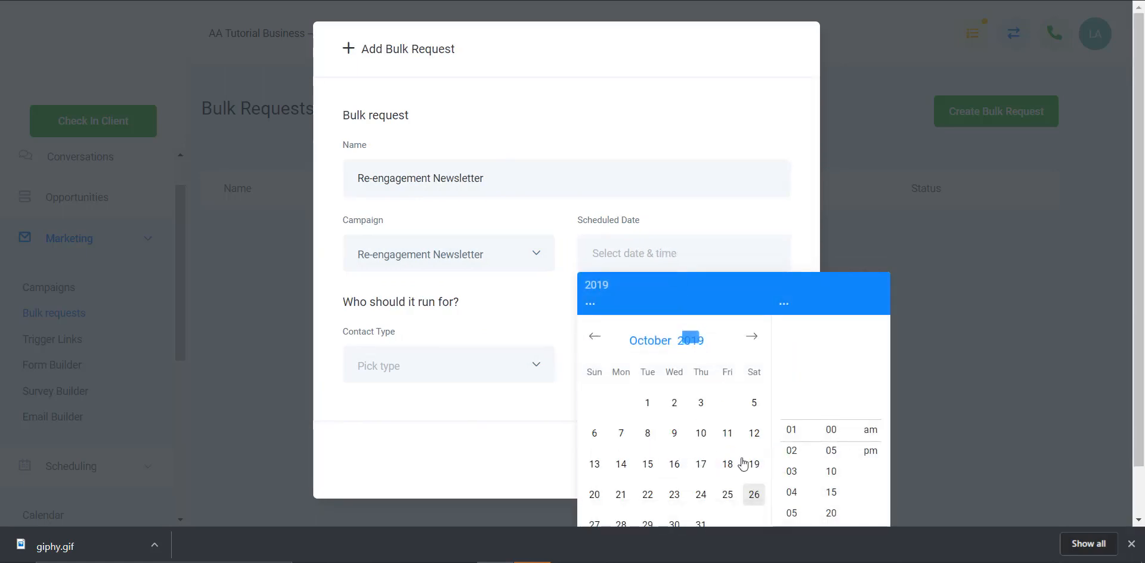
{"action": "scroll", "coordinate": [744, 456], "scroll_direction": "down", "scroll_amount": 1}
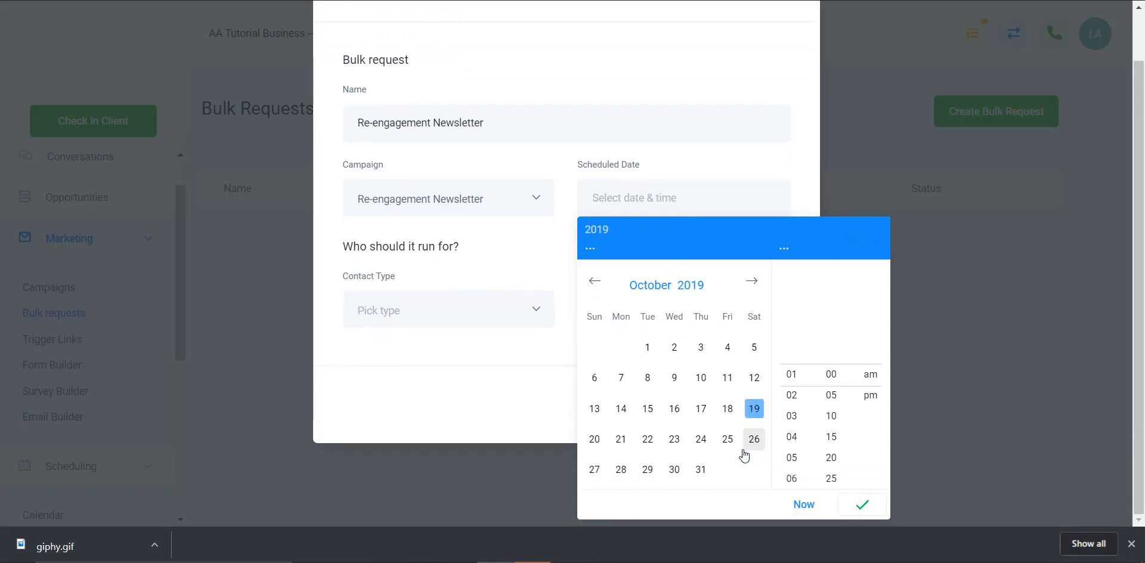
{"action": "left_click", "coordinate": [621, 469]}
{"action": "left_click", "coordinate": [792, 395]}
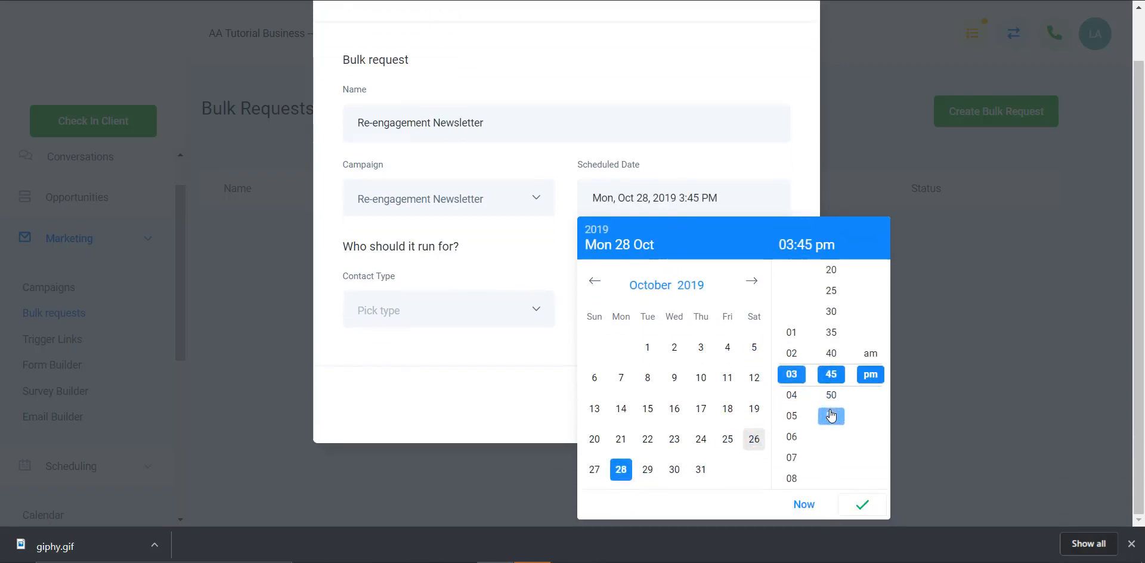
{"action": "left_click", "coordinate": [792, 438]}
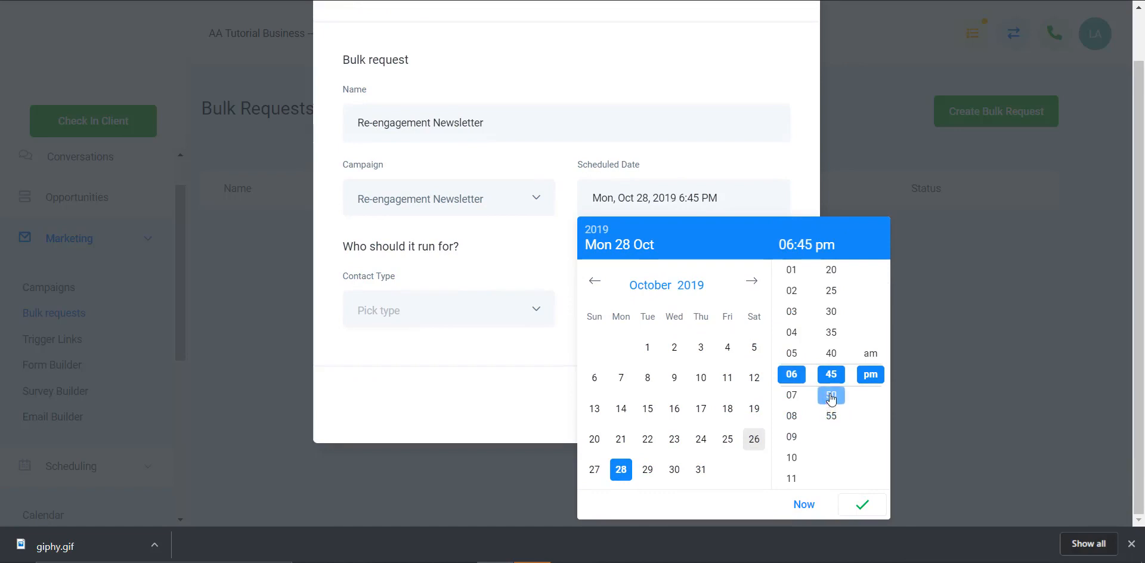
{"action": "left_click", "coordinate": [859, 504]}
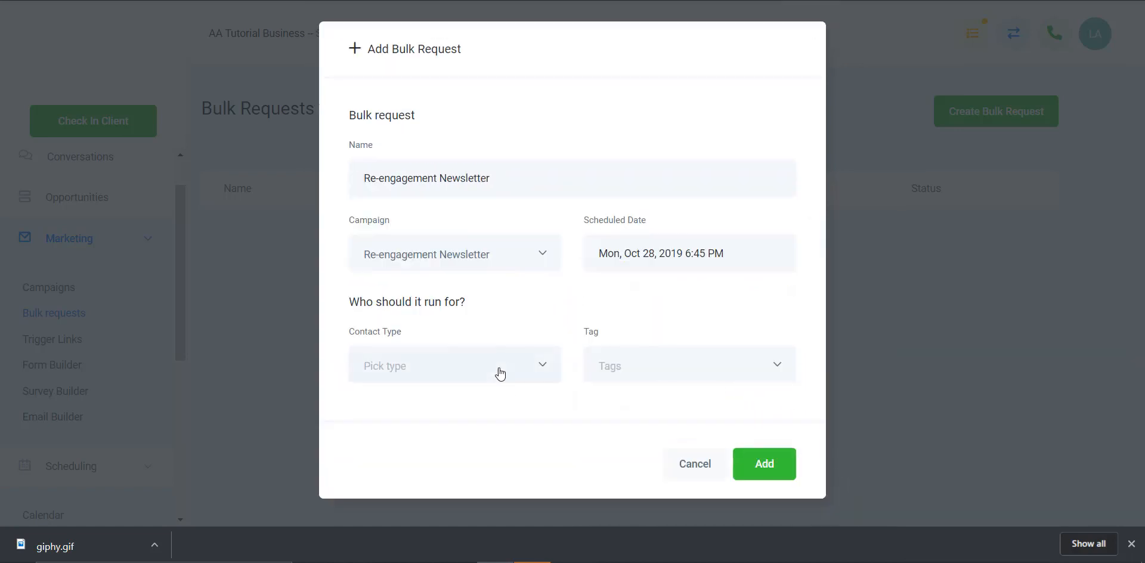
Step: Target all contact types carrying the "bulk request newsletter" tag and add the bulk request
{"action": "left_click", "coordinate": [499, 372]}
{"action": "left_click", "coordinate": [450, 404]}
{"action": "left_click", "coordinate": [765, 370]}
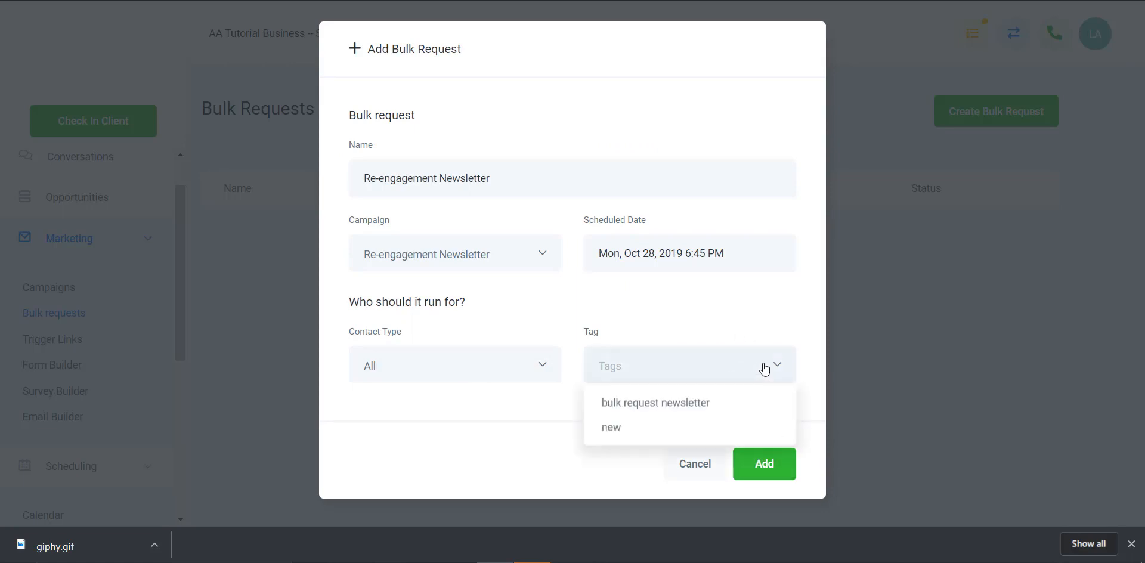
{"action": "left_click", "coordinate": [679, 405]}
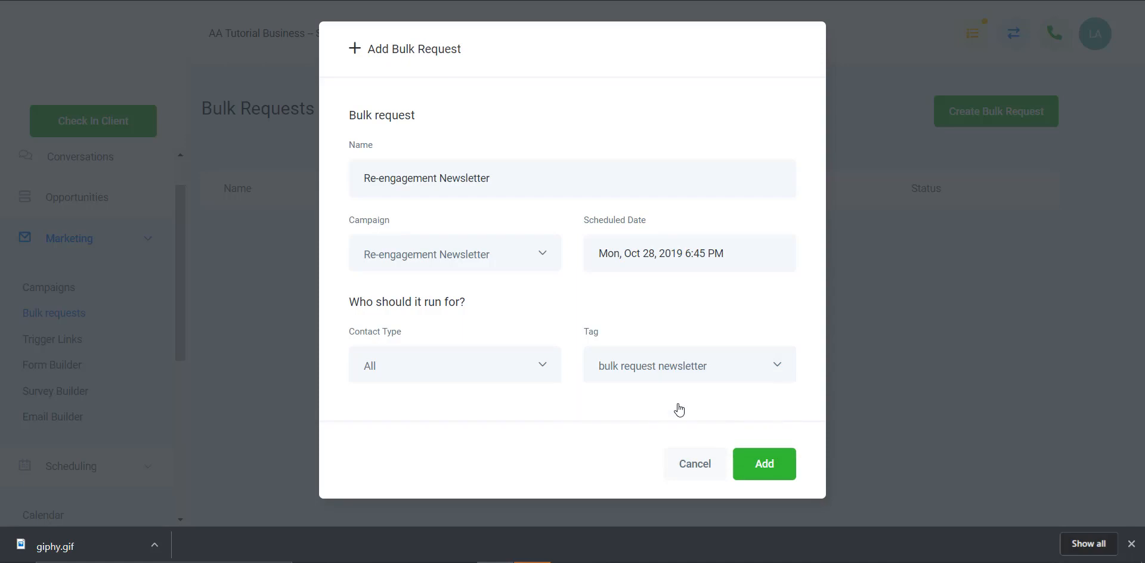
{"action": "left_click", "coordinate": [773, 471]}
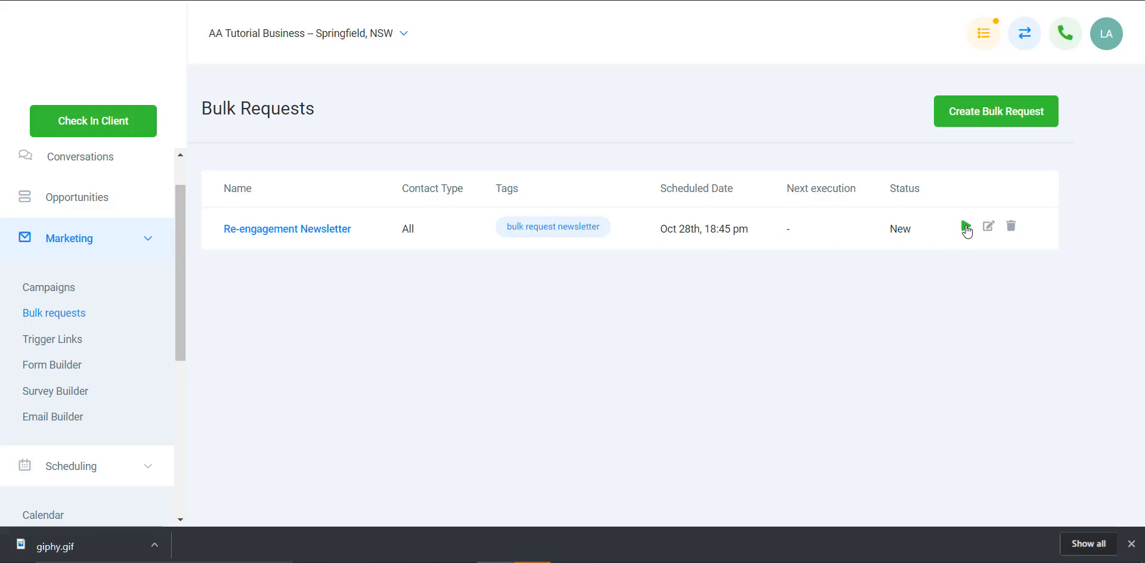
Step: Review the Re-engagement Newsletter bulk request's editable settings and close them without changes
{"action": "left_click", "coordinate": [988, 230]}
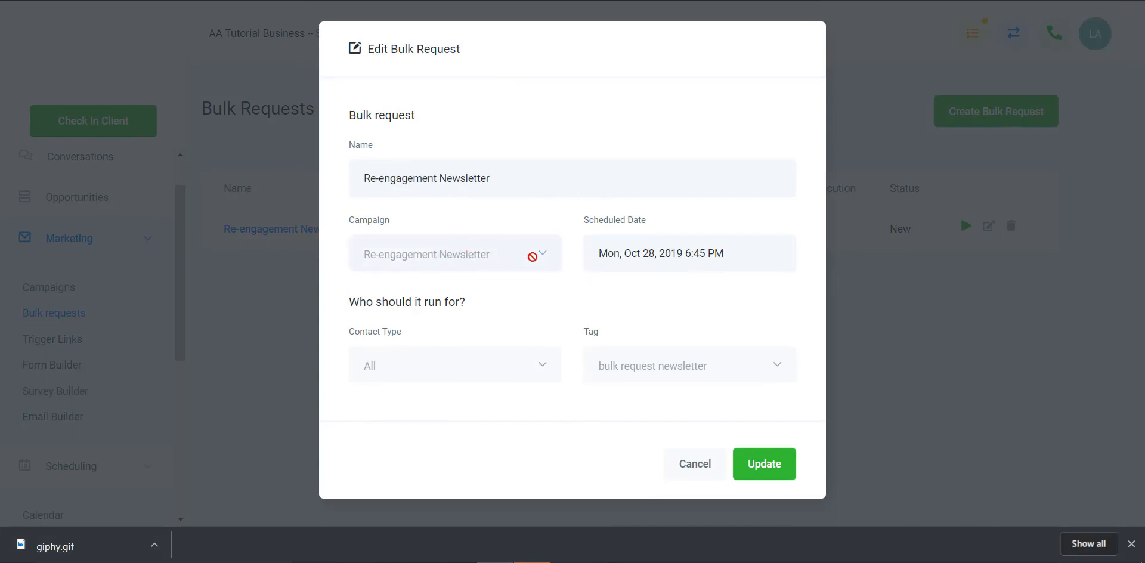
{"action": "left_click", "coordinate": [708, 467]}
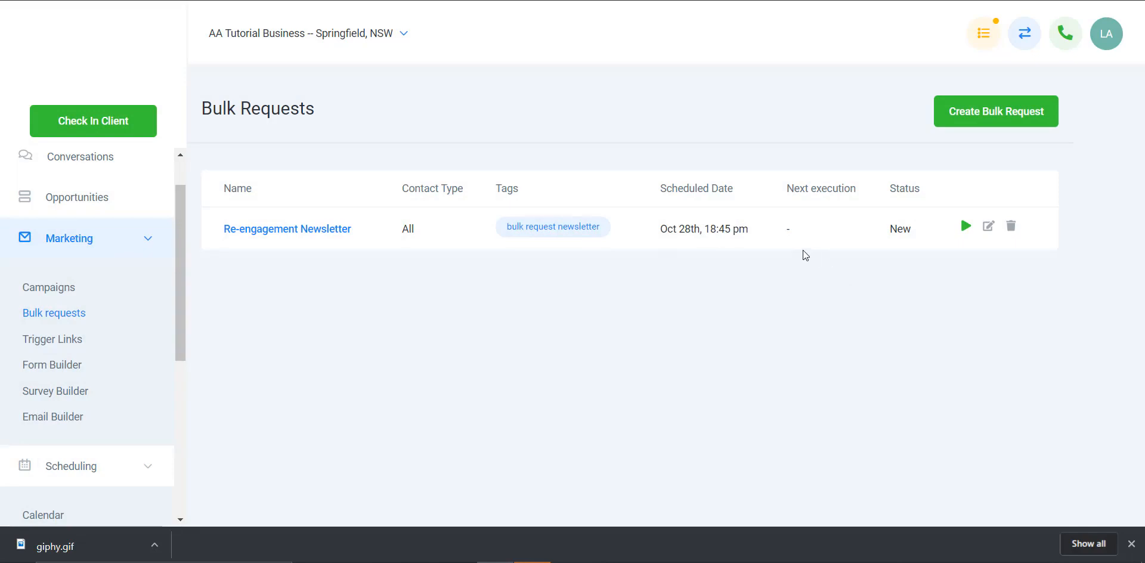
Step: Start the Re-engagement Newsletter bulk request, trying out pausing and resuming it
{"action": "left_click", "coordinate": [966, 226]}
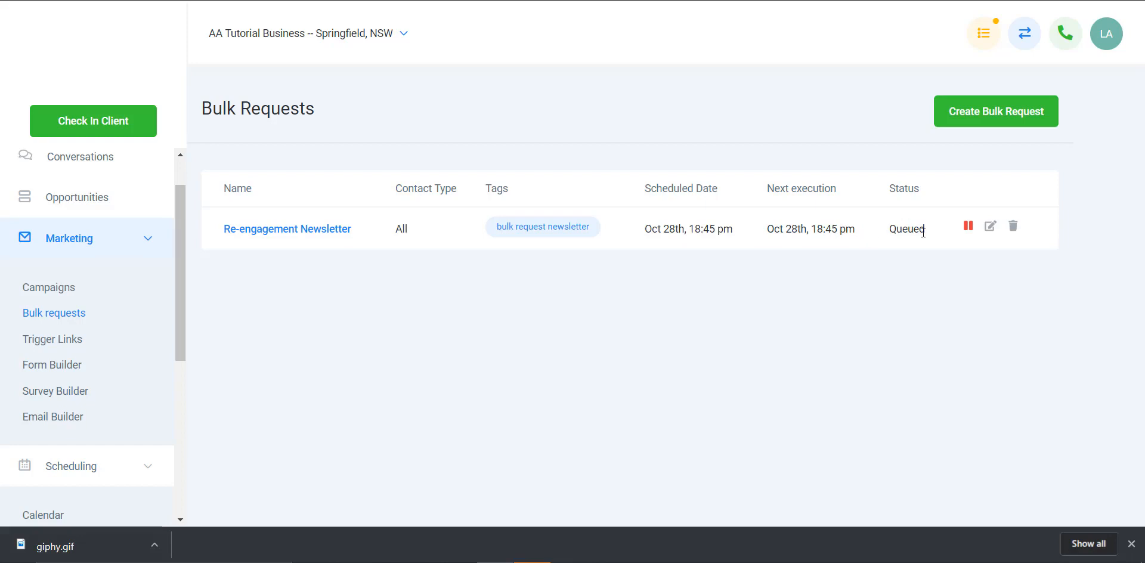
{"action": "left_click", "coordinate": [968, 228]}
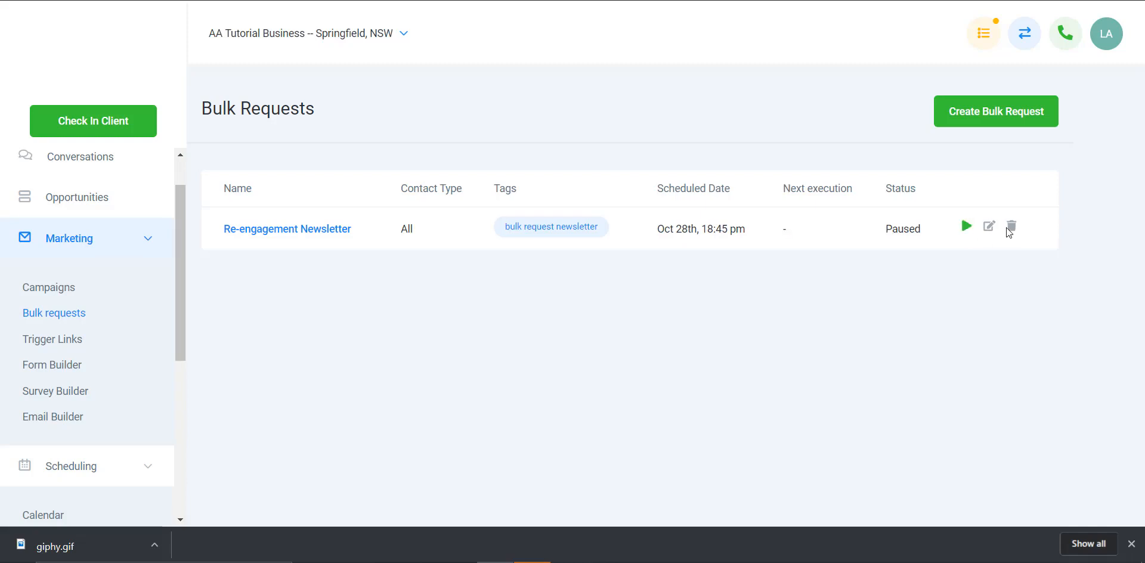
{"action": "left_click", "coordinate": [967, 229]}
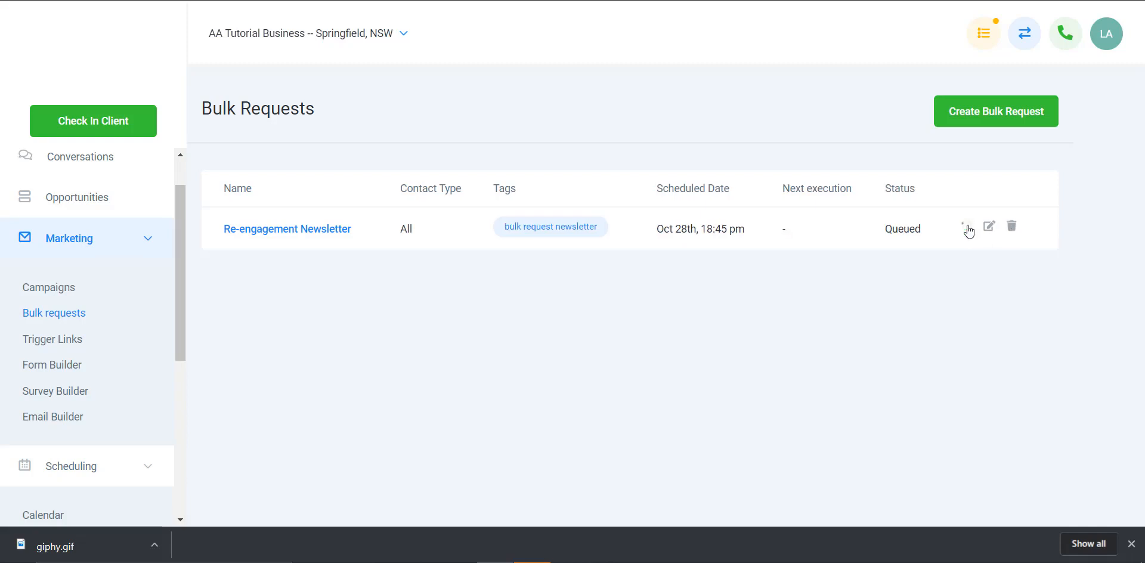